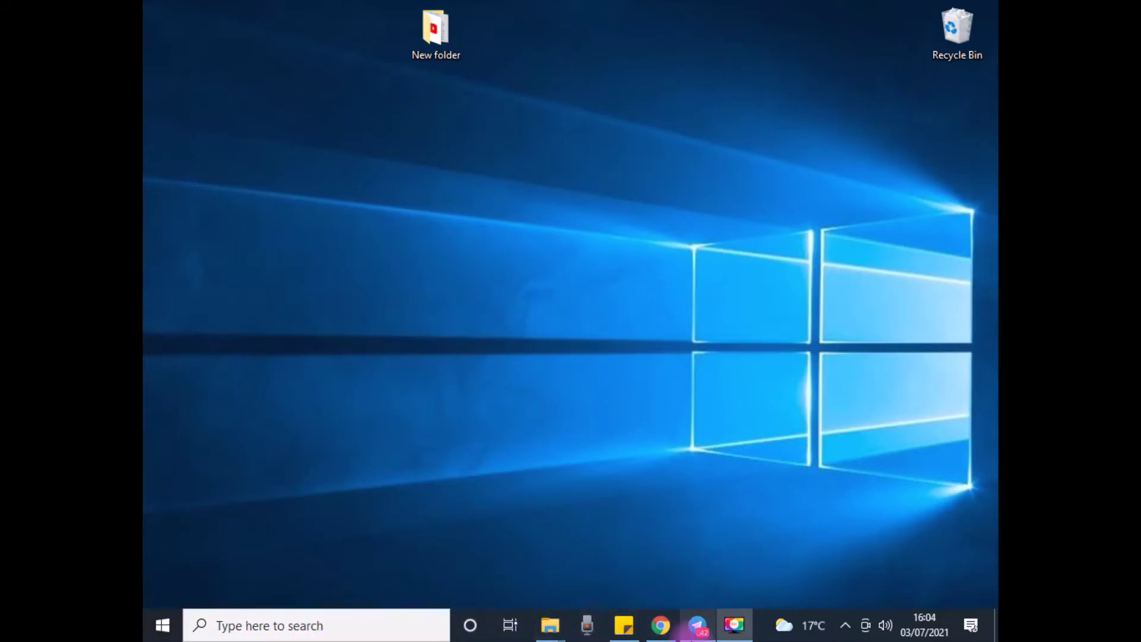
Step: Open Google Chrome from the Windows search and maximize its window
{"action": "mouse_move", "coordinate": [693, 630]}
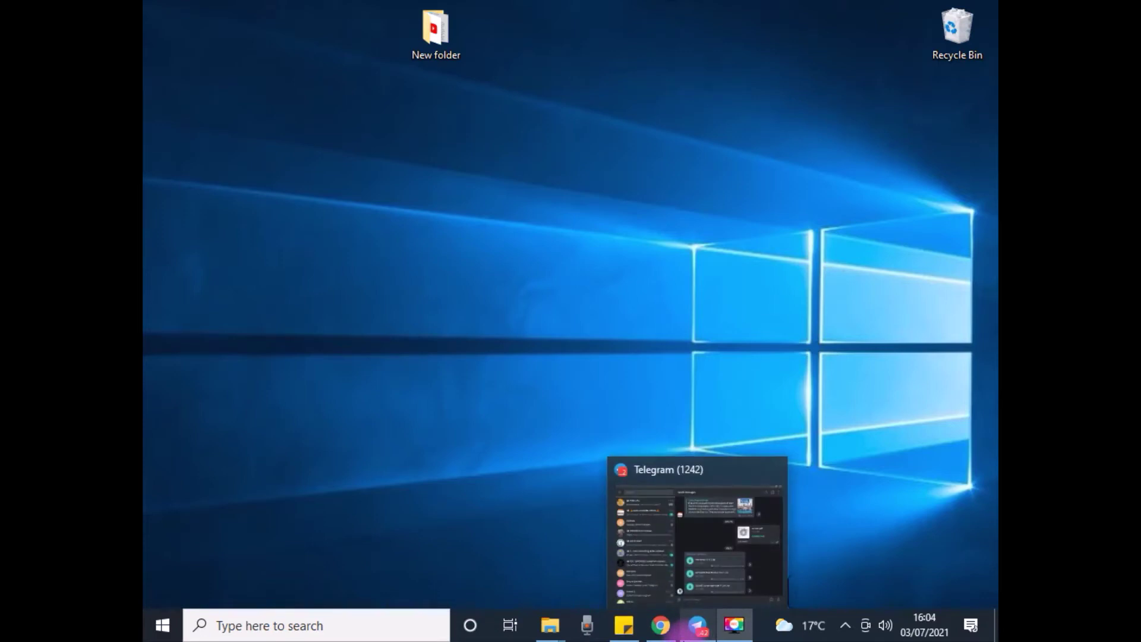
{"action": "left_click", "coordinate": [358, 627]}
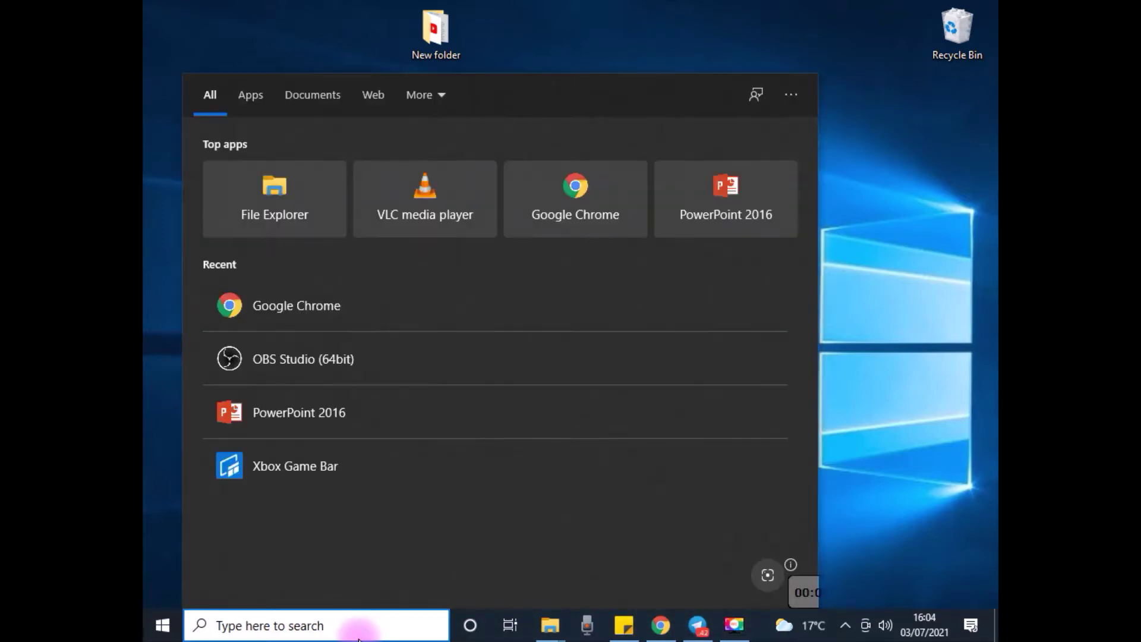
{"action": "left_click", "coordinate": [605, 213]}
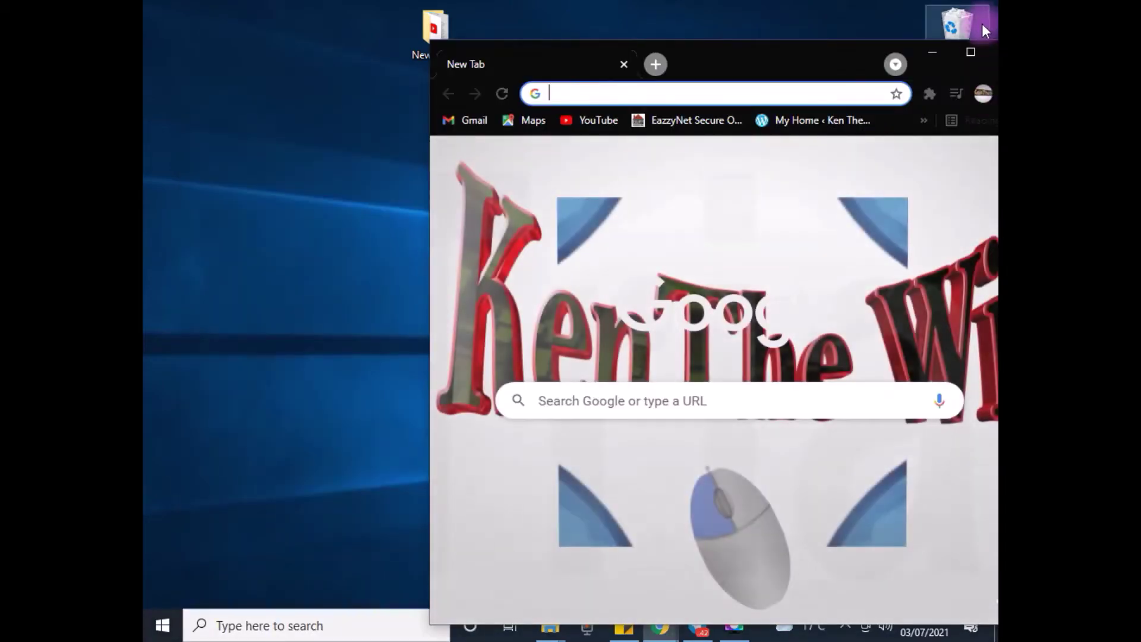
{"action": "left_click", "coordinate": [971, 52]}
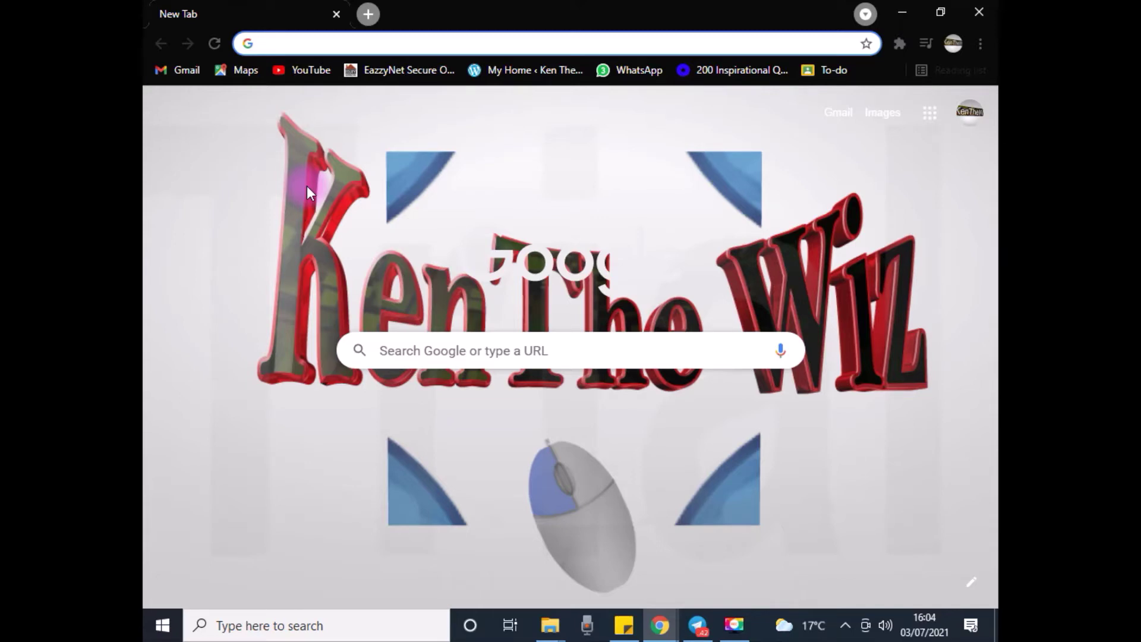
Step: Search Google for "chrome web store" and open the Google Chrome Web Store result
{"action": "type", "text": "chrome web store"}
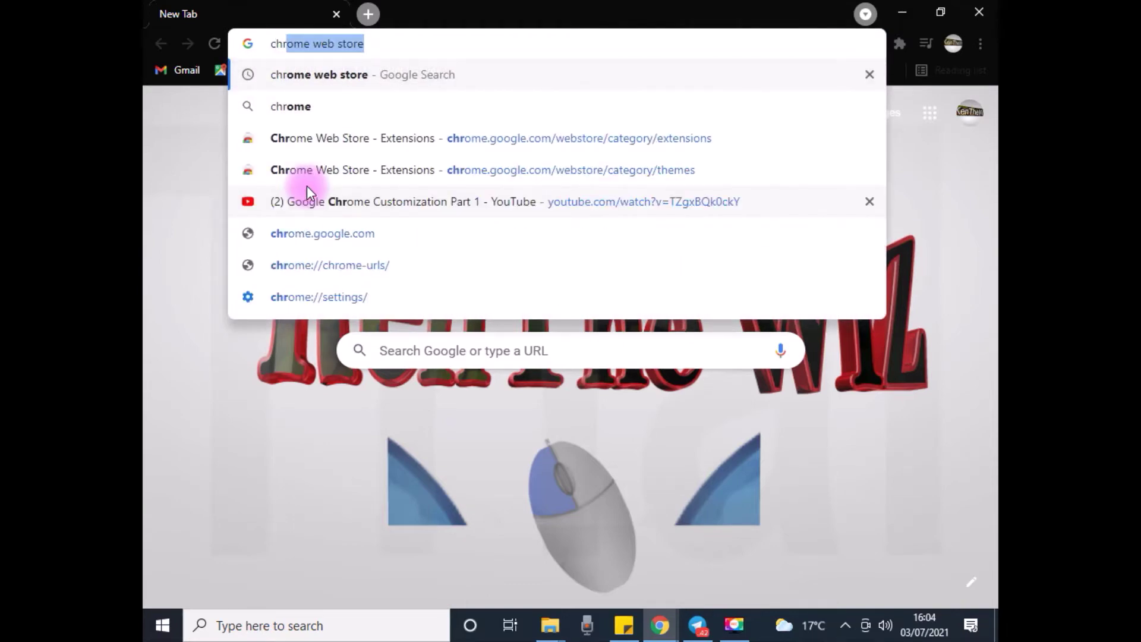
{"action": "left_click", "coordinate": [371, 68]}
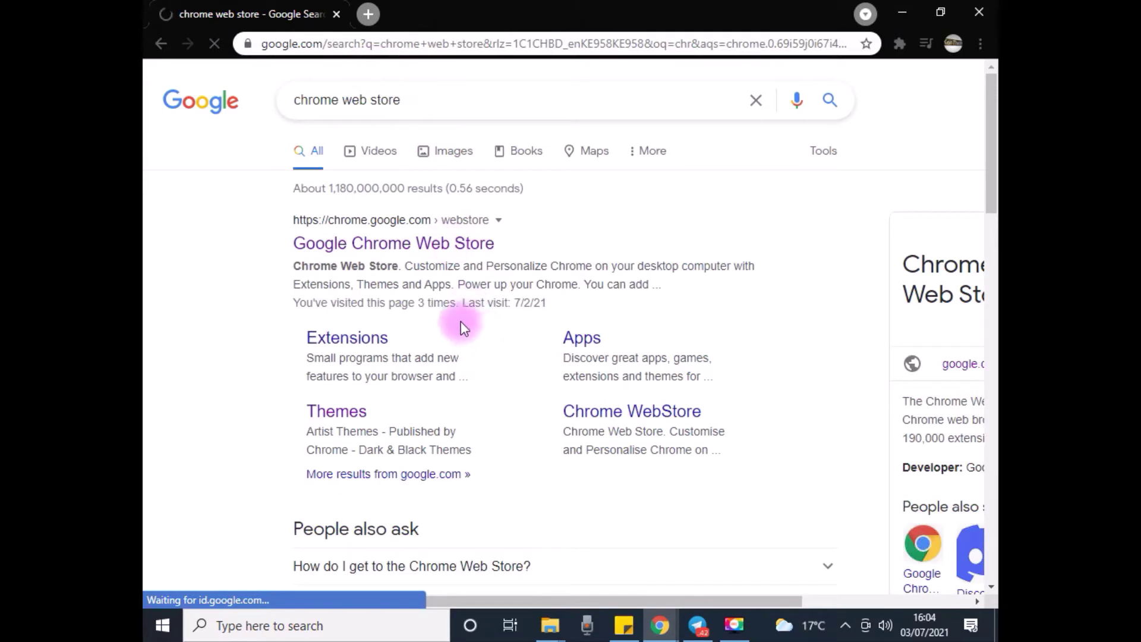
{"action": "left_click", "coordinate": [397, 249]}
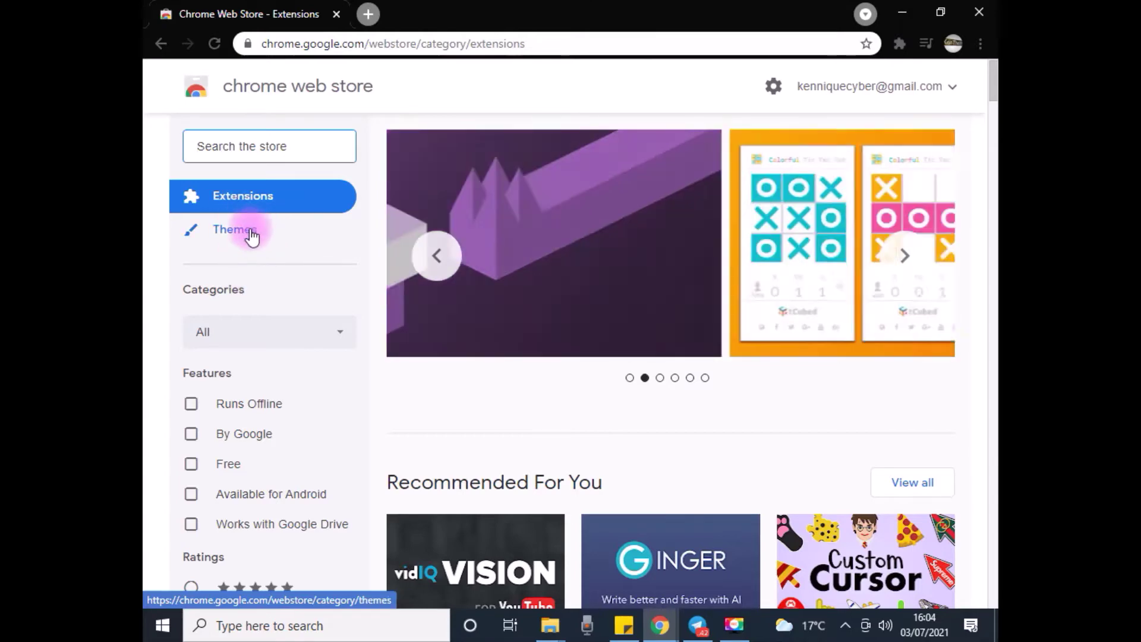
Step: Look through the store's Extensions page, including the recommended, Get Started and Retail Therapy sections
{"action": "scroll", "coordinate": [490, 359], "scroll_direction": "down", "scroll_amount": 4}
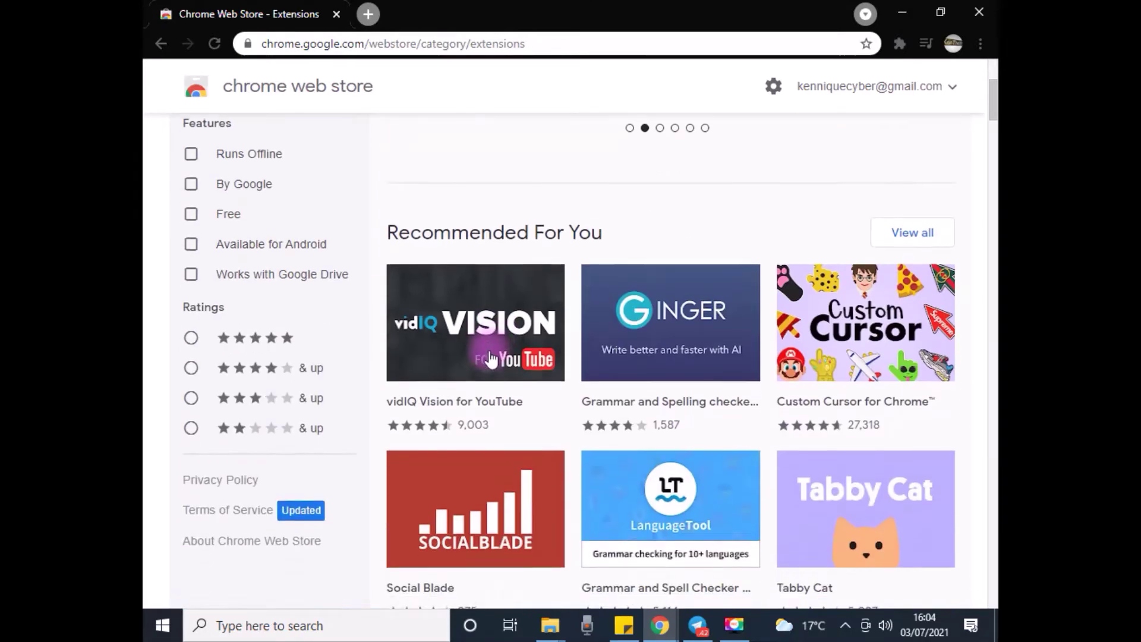
{"action": "scroll", "coordinate": [490, 360], "scroll_direction": "down", "scroll_amount": 10}
{"action": "scroll", "coordinate": [471, 310], "scroll_direction": "up", "scroll_amount": 8}
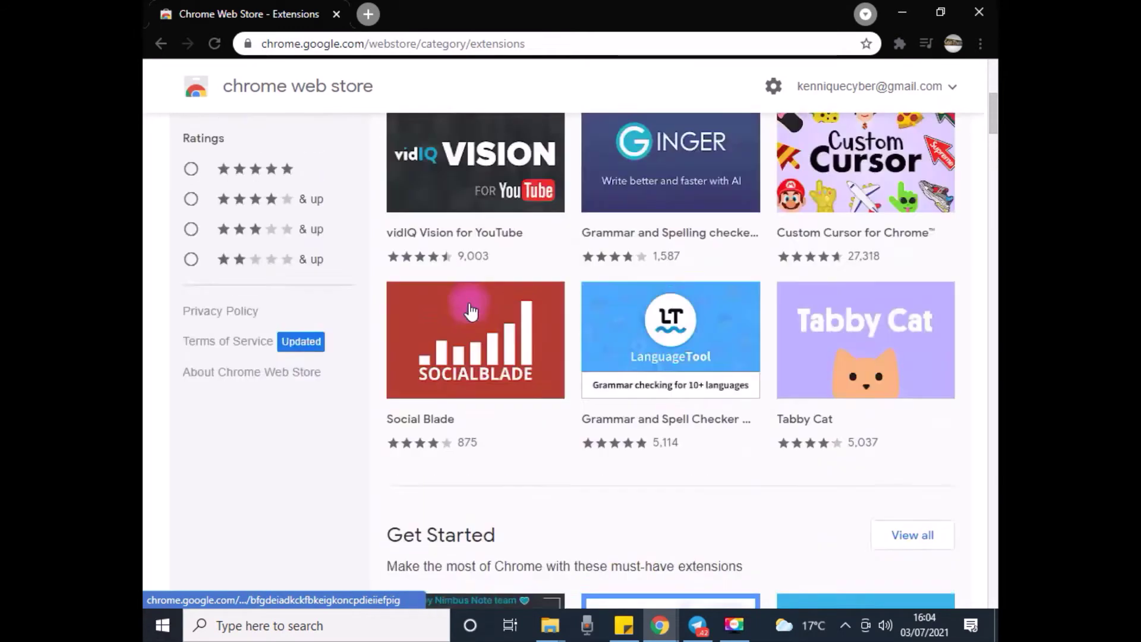
{"action": "scroll", "coordinate": [471, 311], "scroll_direction": "up", "scroll_amount": 7}
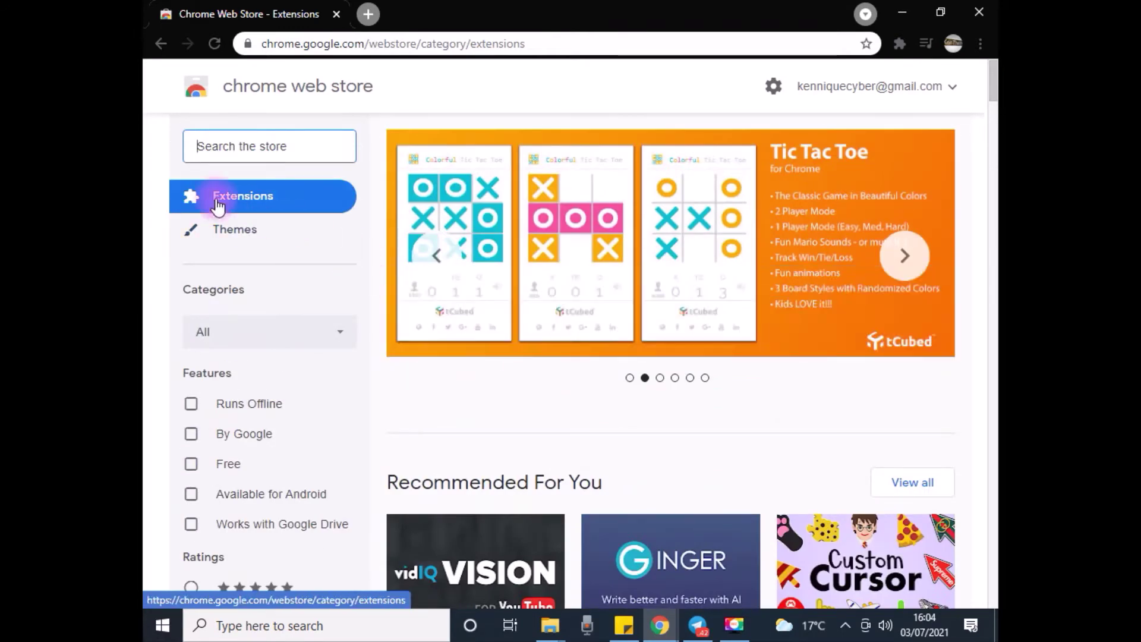
{"action": "left_click", "coordinate": [219, 148]}
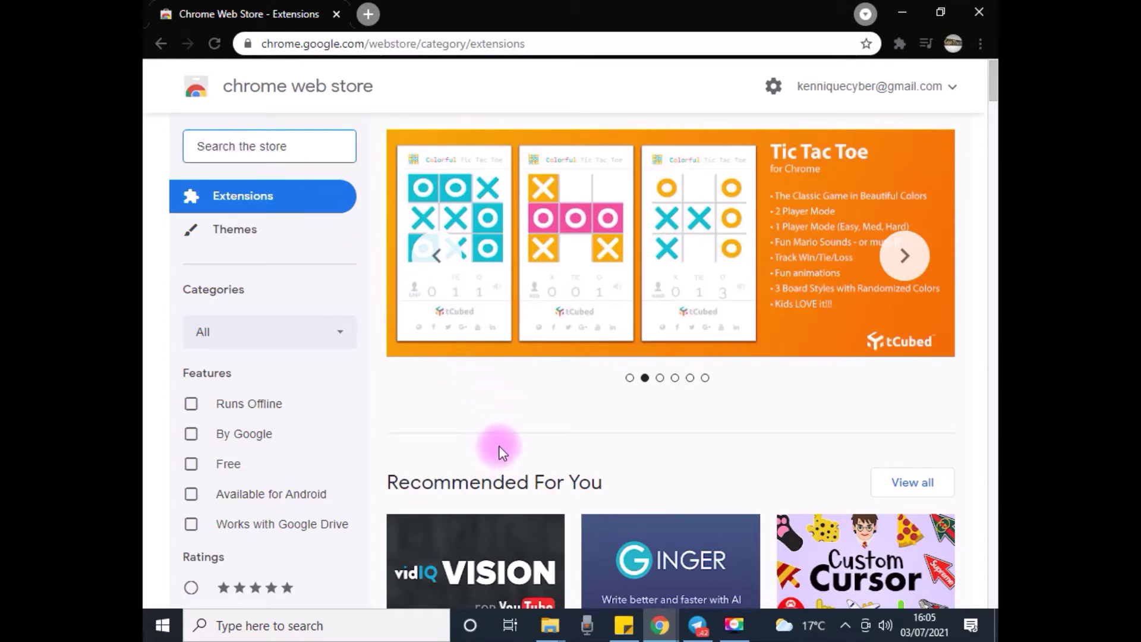
{"action": "scroll", "coordinate": [499, 452], "scroll_direction": "down", "scroll_amount": 10}
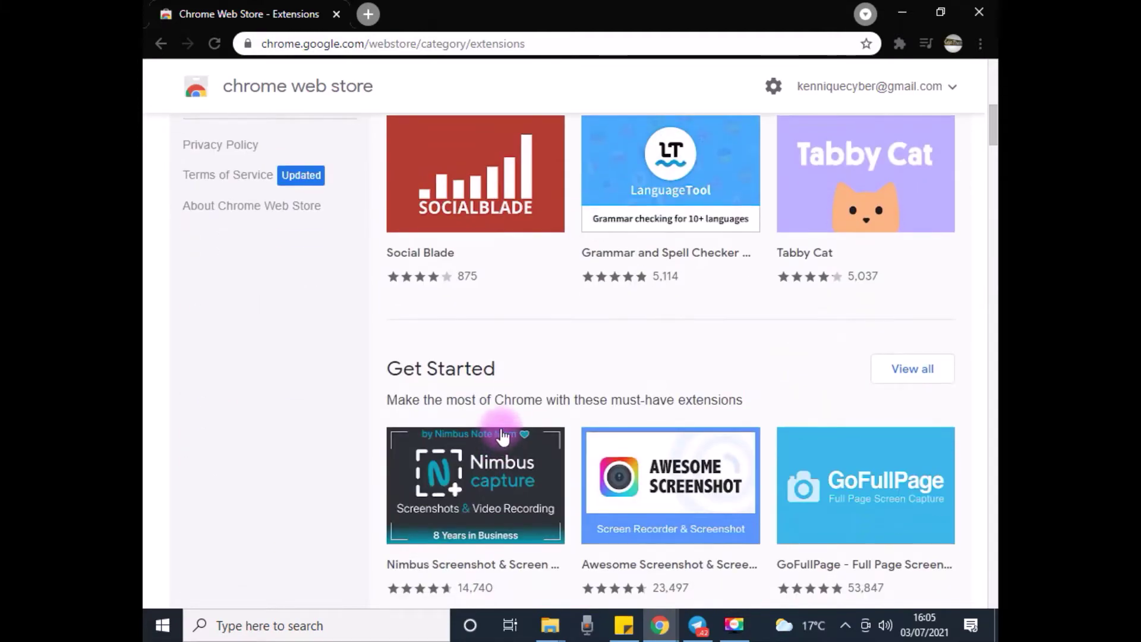
{"action": "scroll", "coordinate": [522, 367], "scroll_direction": "down", "scroll_amount": 20}
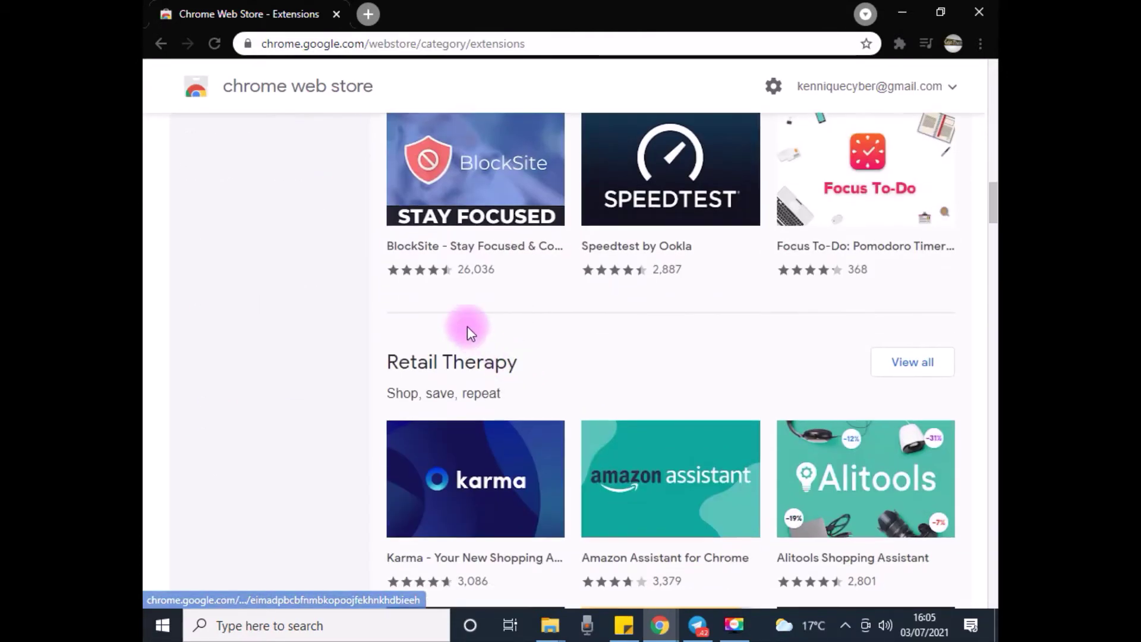
{"action": "scroll", "coordinate": [372, 273], "scroll_direction": "up", "scroll_amount": 20}
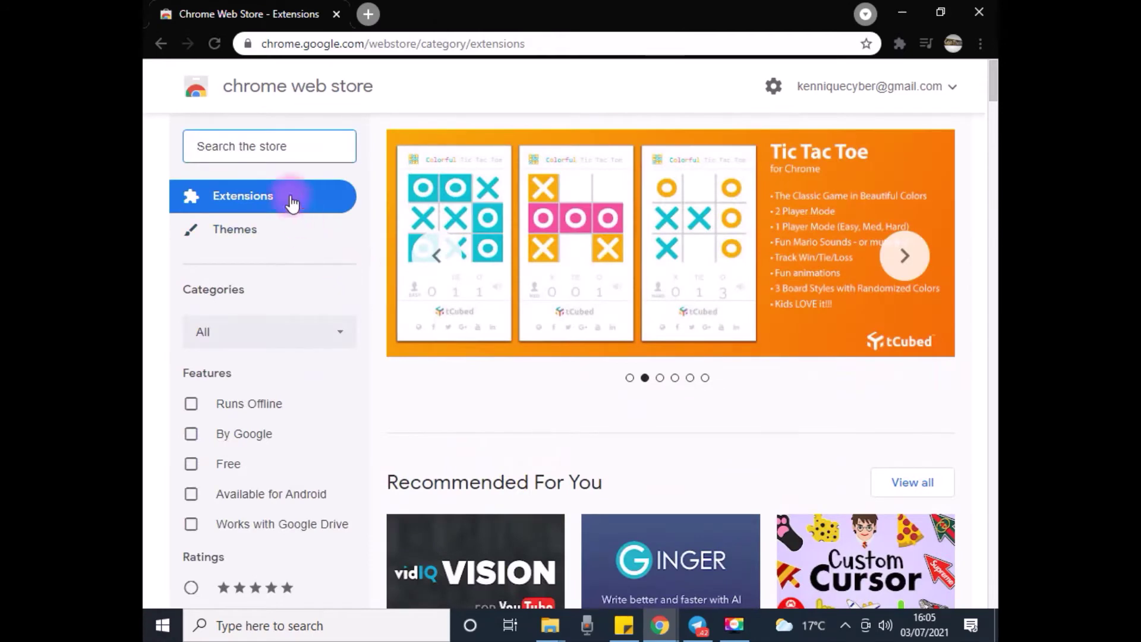
Step: Search the Chrome Web Store for "chelsea"
{"action": "left_click", "coordinate": [281, 148]}
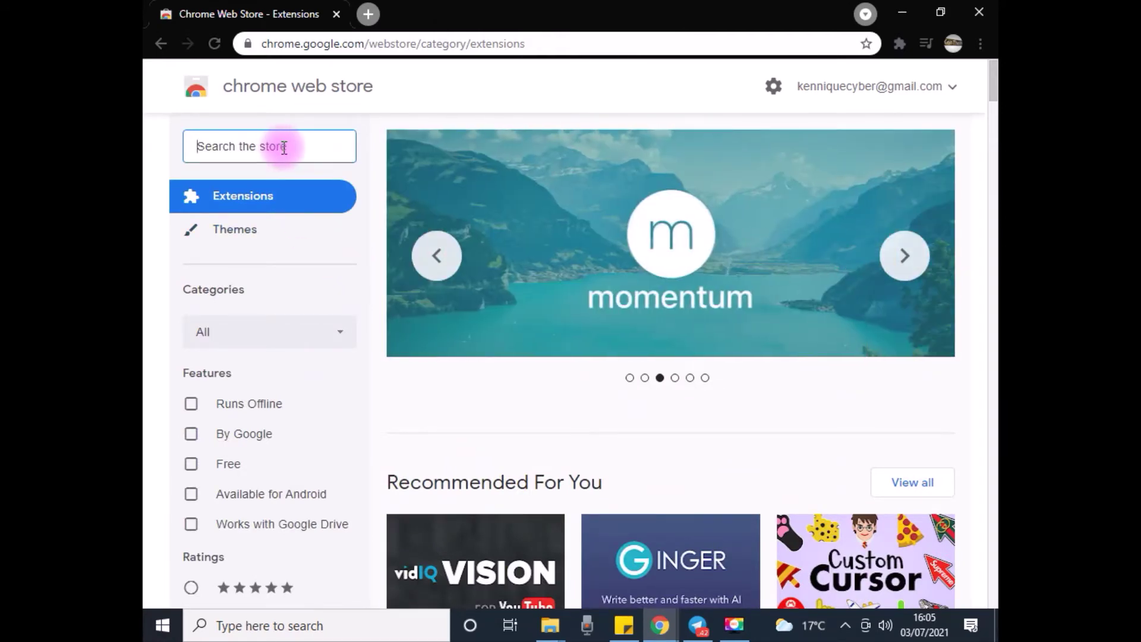
{"action": "type", "text": "chelsea"}
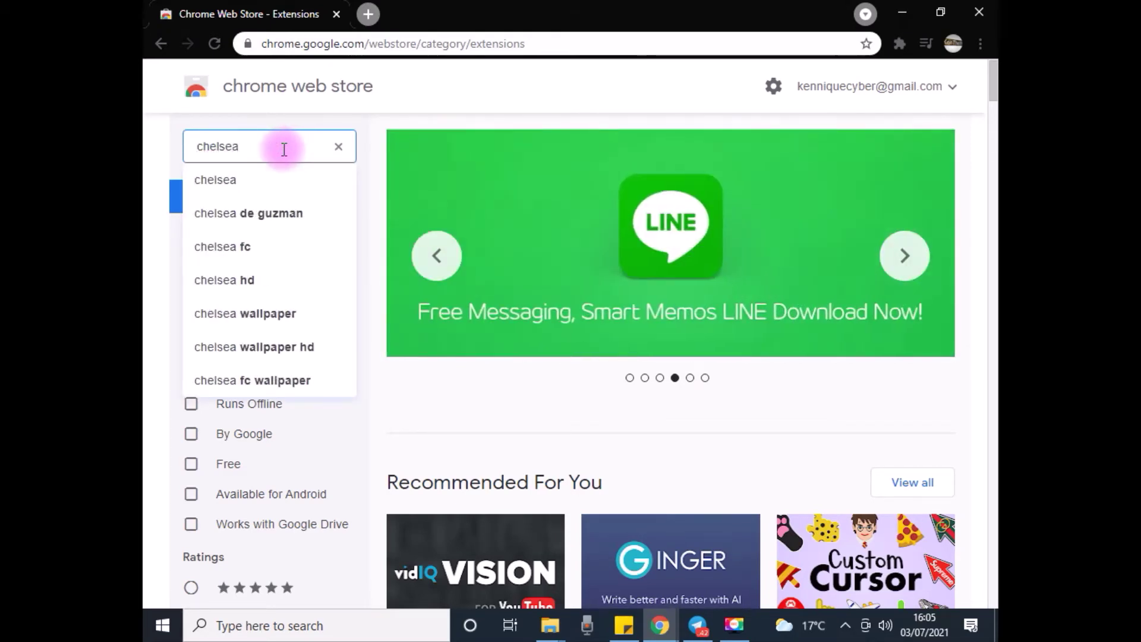
{"action": "key", "text": "Return"}
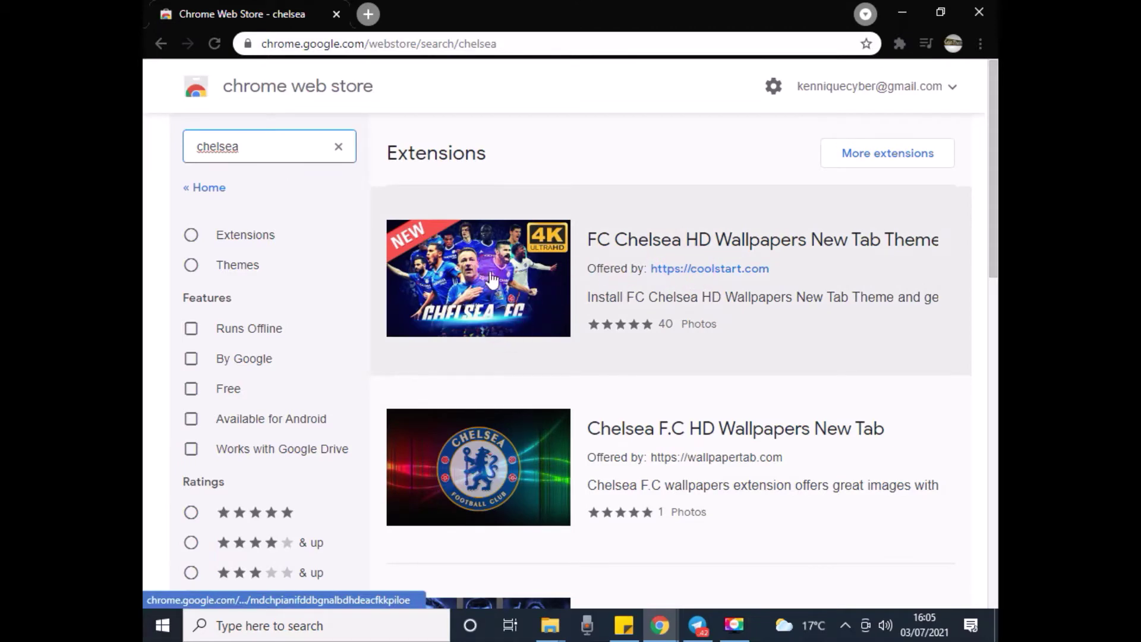
Step: Examine the extensions and themes listed in the chelsea search results
{"action": "scroll", "coordinate": [491, 279], "scroll_direction": "down", "scroll_amount": 8}
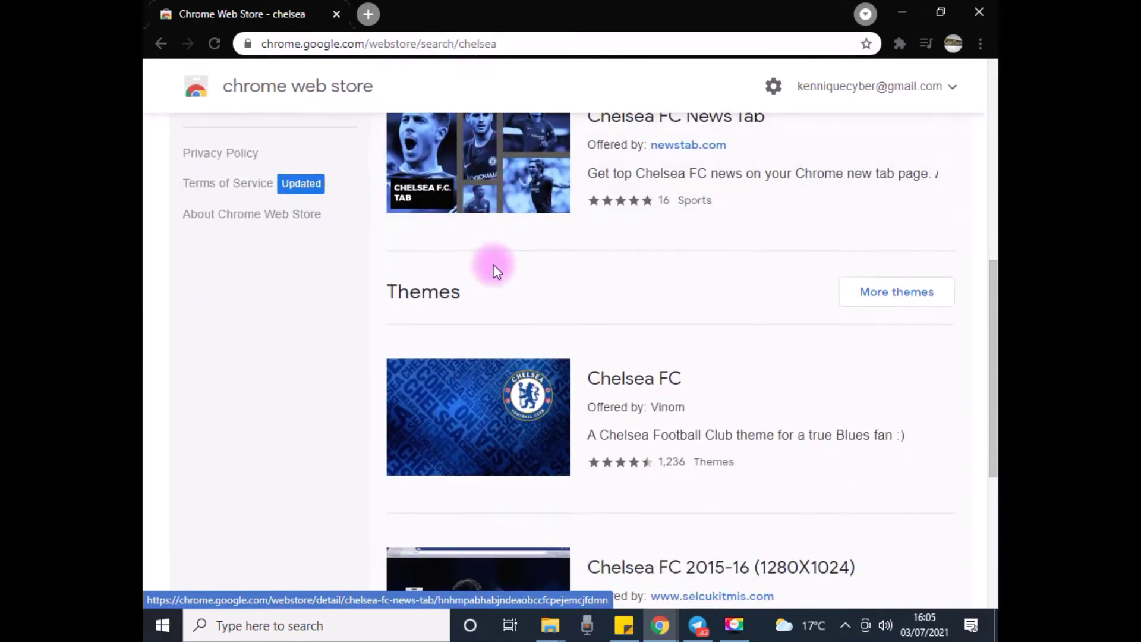
{"action": "scroll", "coordinate": [494, 268], "scroll_direction": "up", "scroll_amount": 8}
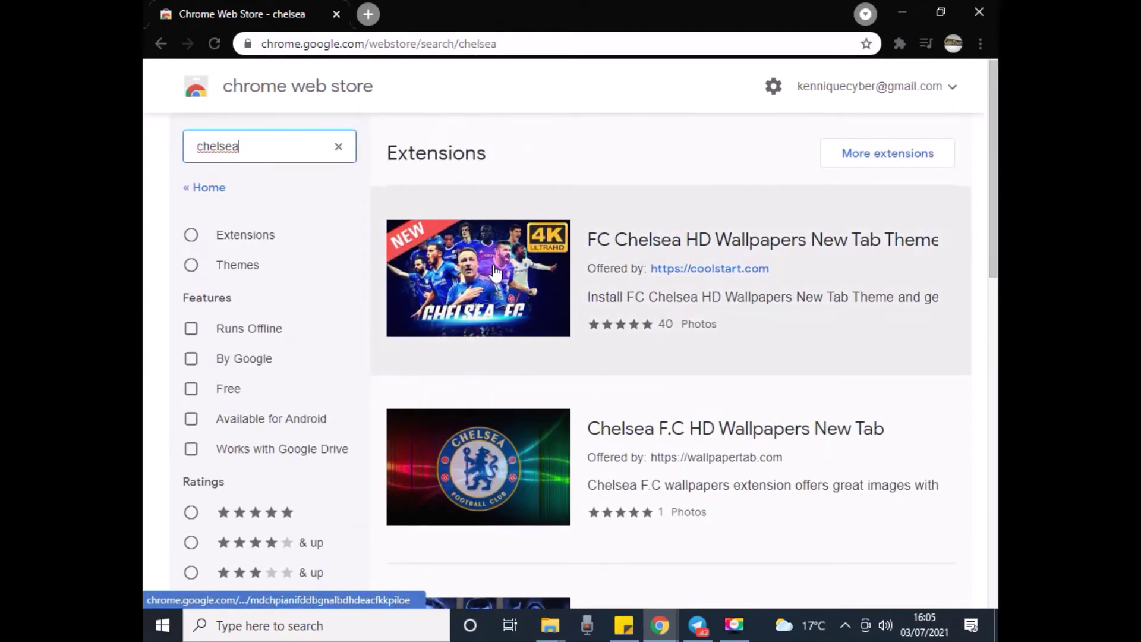
{"action": "scroll", "coordinate": [514, 416], "scroll_direction": "down", "scroll_amount": 3}
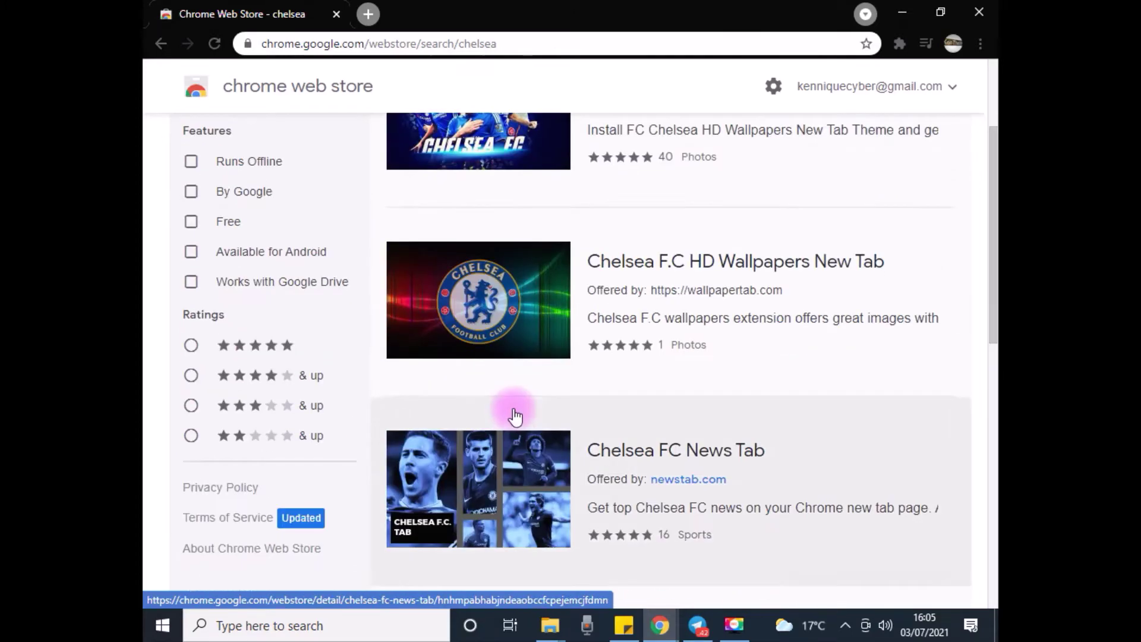
{"action": "scroll", "coordinate": [514, 416], "scroll_direction": "down", "scroll_amount": 12}
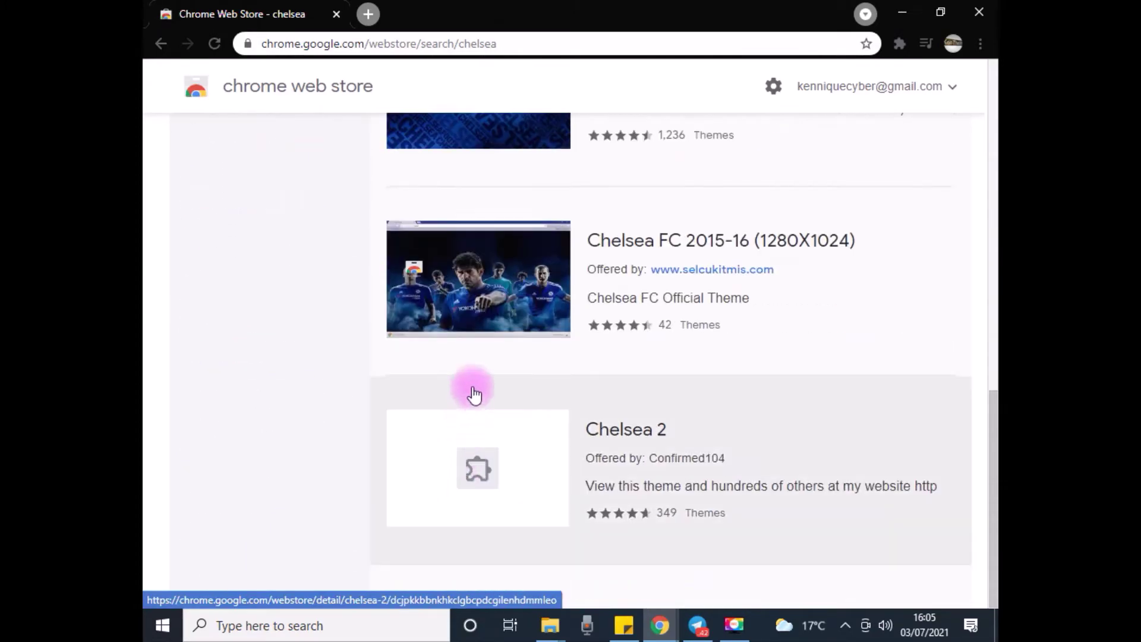
{"action": "scroll", "coordinate": [486, 323], "scroll_direction": "up", "scroll_amount": 14}
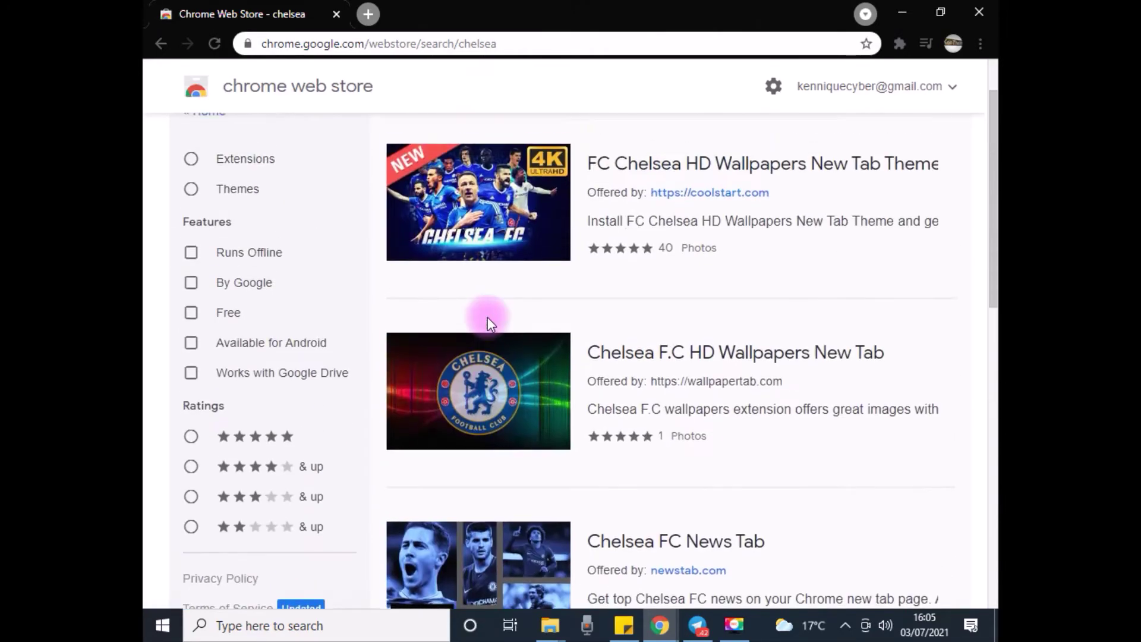
{"action": "scroll", "coordinate": [487, 317], "scroll_direction": "up", "scroll_amount": 2}
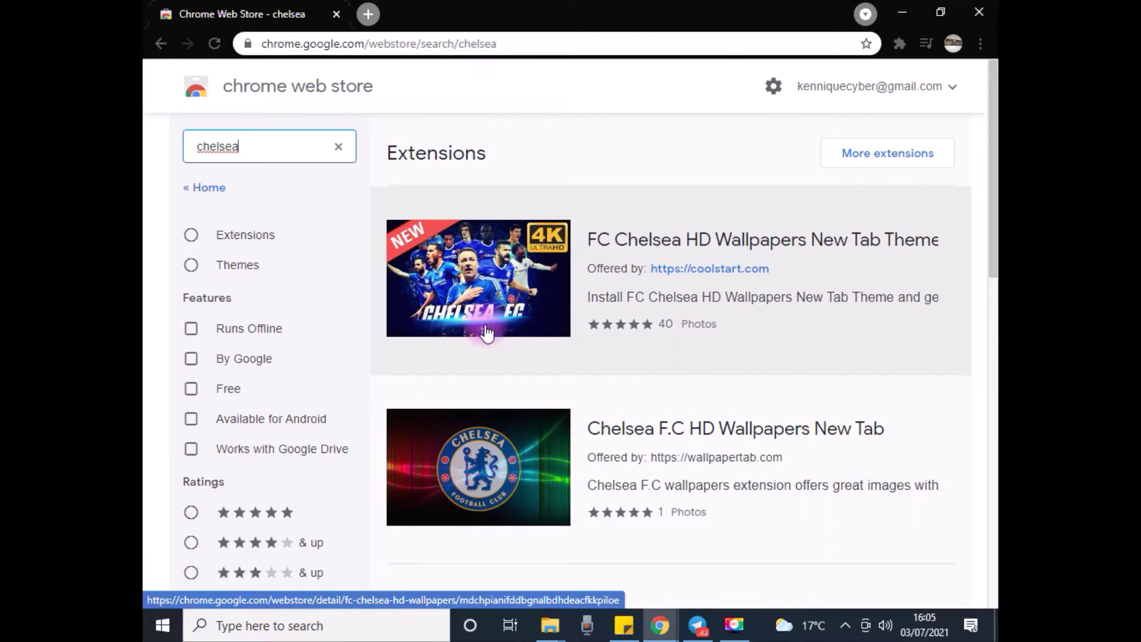
{"action": "scroll", "coordinate": [488, 357], "scroll_direction": "down", "scroll_amount": 3}
{"action": "scroll", "coordinate": [489, 357], "scroll_direction": "down", "scroll_amount": 4}
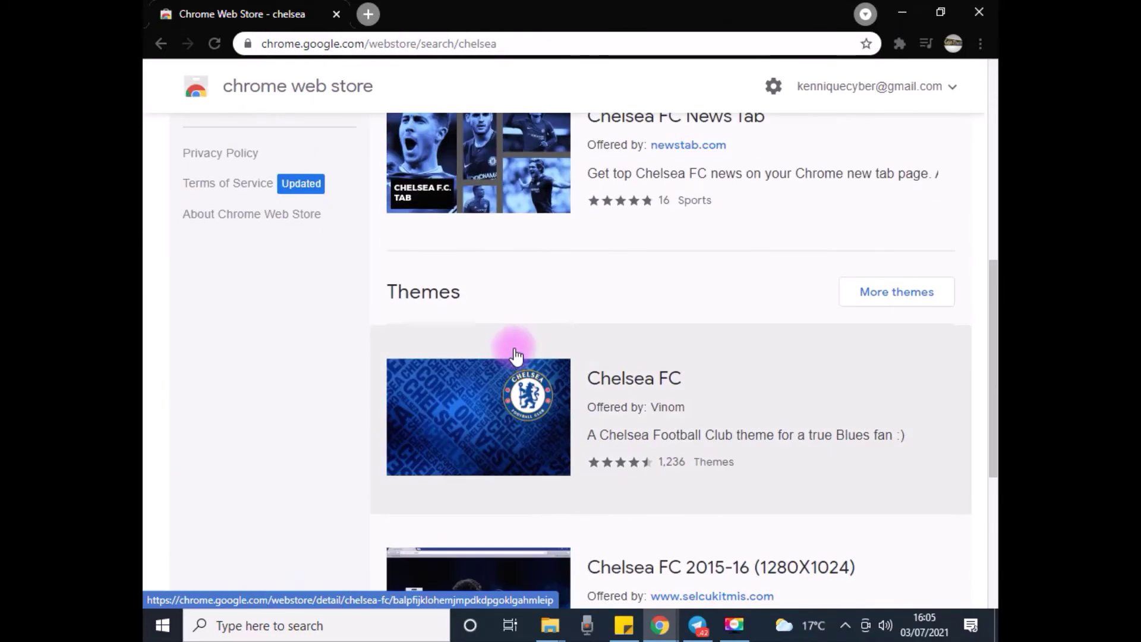
Step: Open the Chelsea FC theme from the Themes results and view its preview image
{"action": "left_click", "coordinate": [467, 423]}
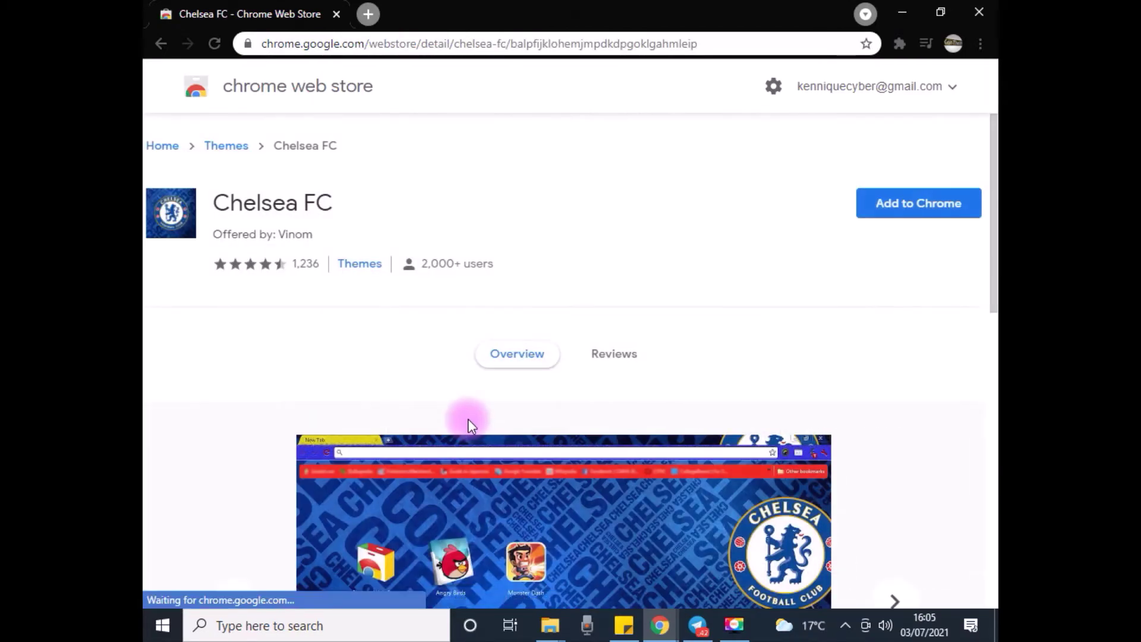
{"action": "scroll", "coordinate": [475, 422], "scroll_direction": "down", "scroll_amount": 5}
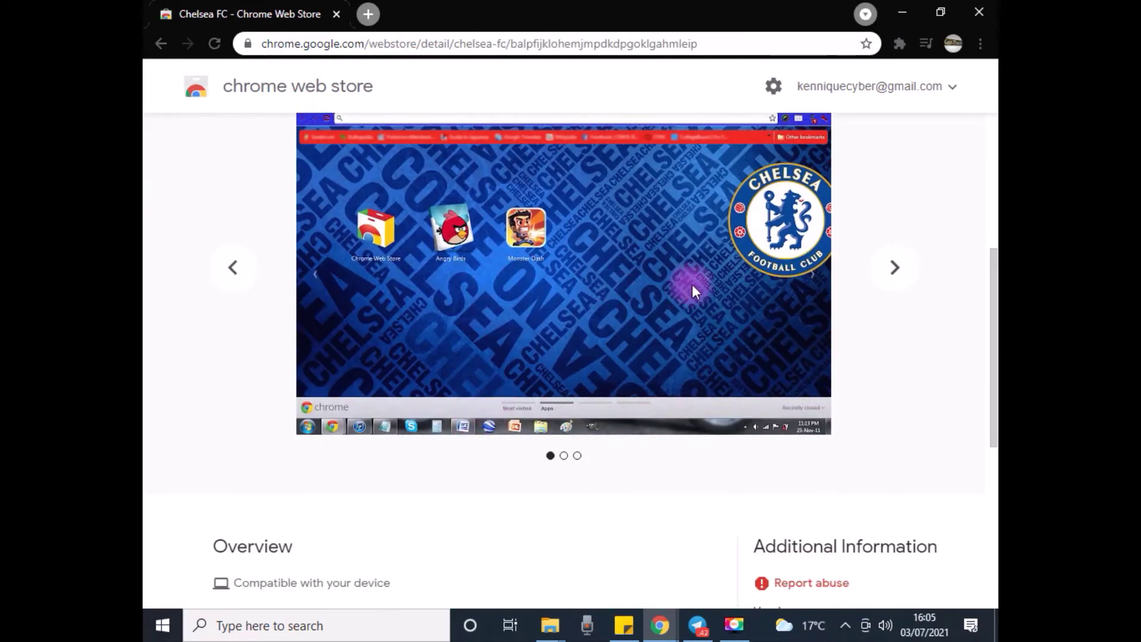
{"action": "scroll", "coordinate": [393, 279], "scroll_direction": "up", "scroll_amount": 5}
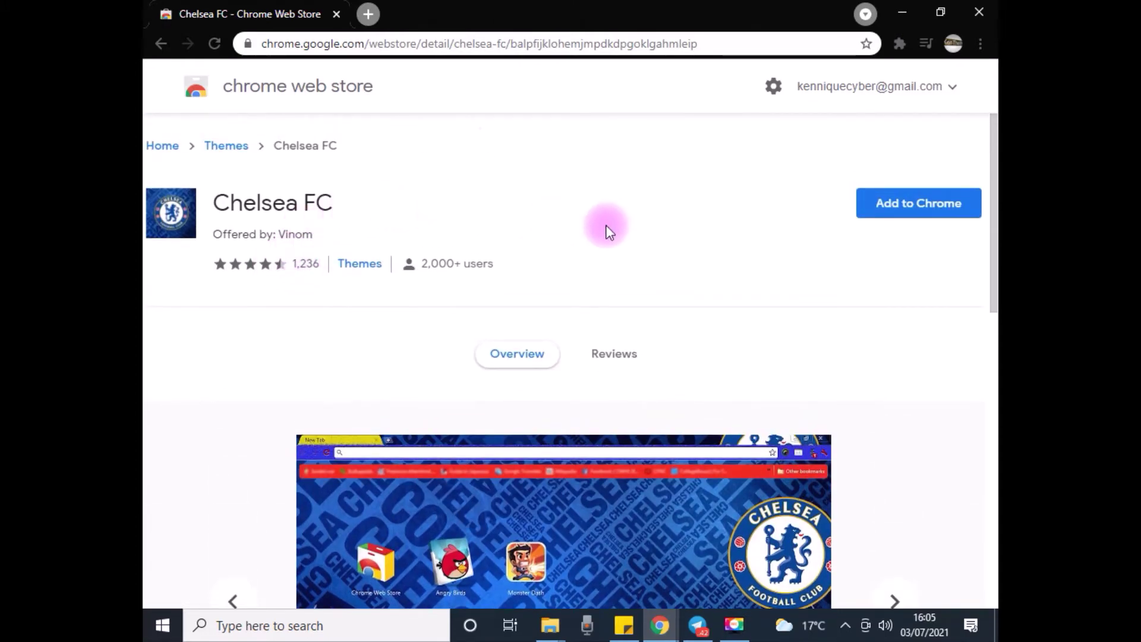
Step: Return to the store's home page, search for "cars hd wallpapers" using the suggestion, and look through the results
{"action": "left_click", "coordinate": [166, 146]}
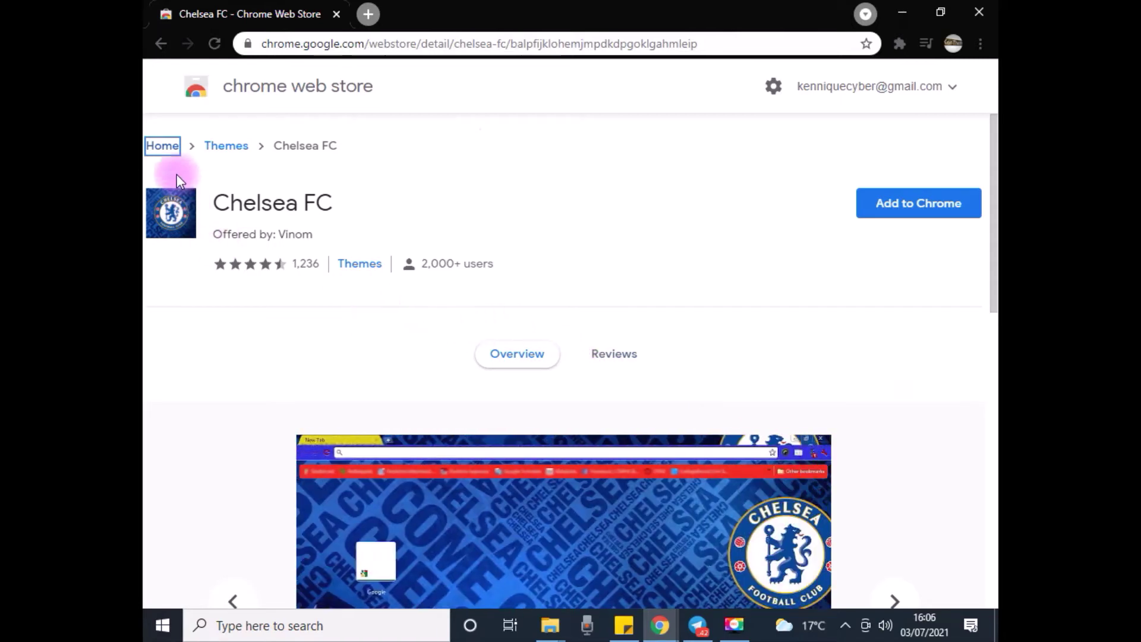
{"action": "left_click", "coordinate": [166, 149]}
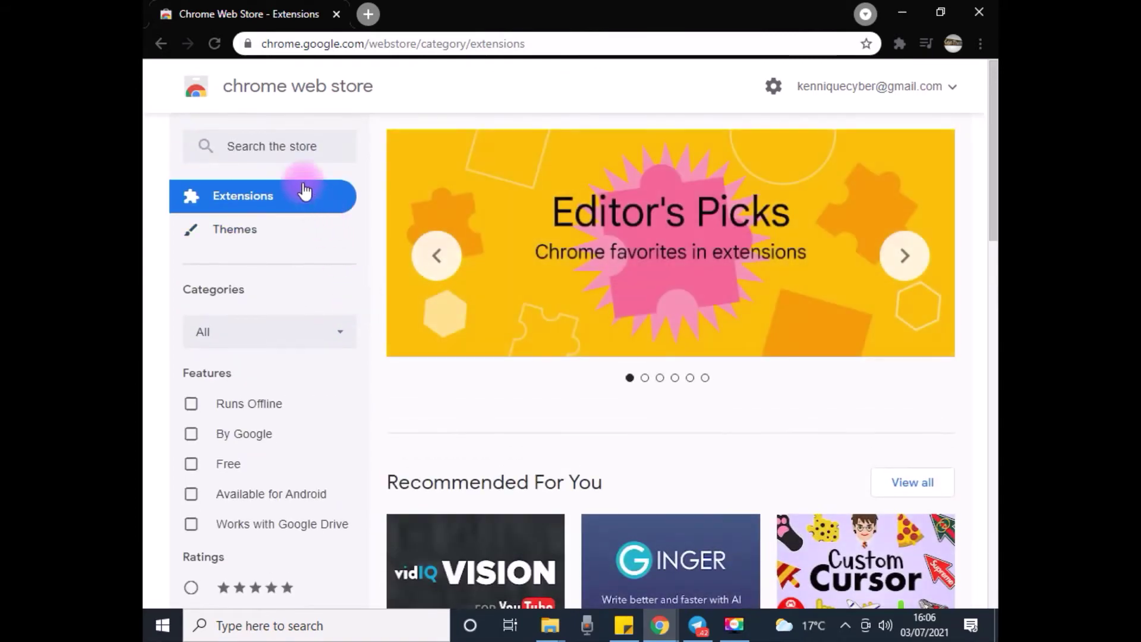
{"action": "left_click", "coordinate": [267, 144]}
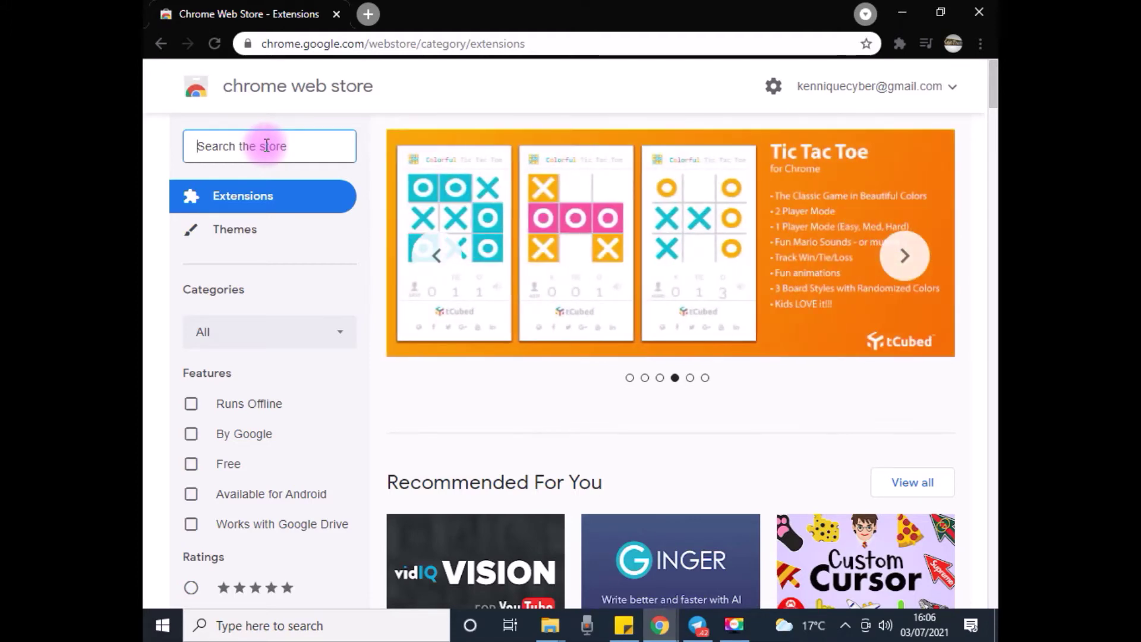
{"action": "type", "text": "car"}
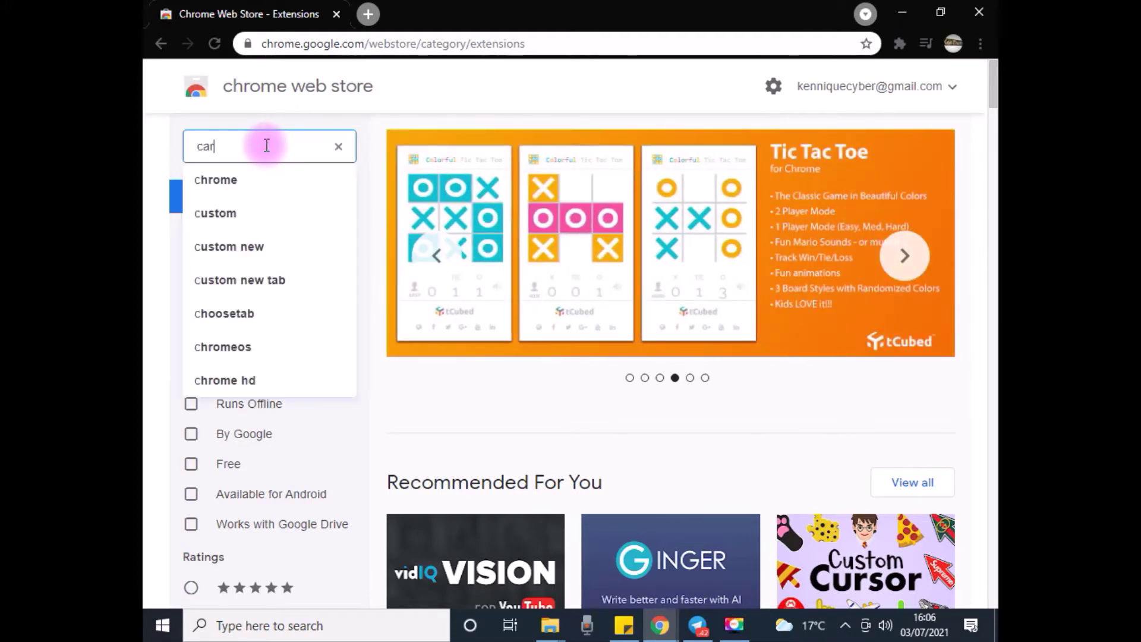
{"action": "type", "text": "s"}
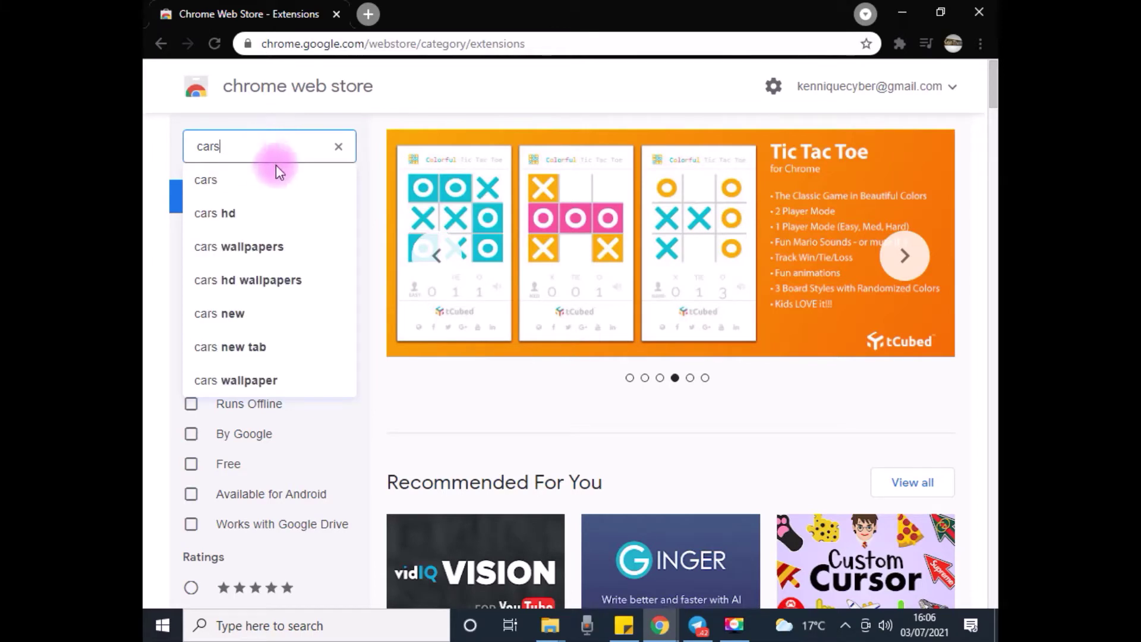
{"action": "left_click", "coordinate": [273, 279]}
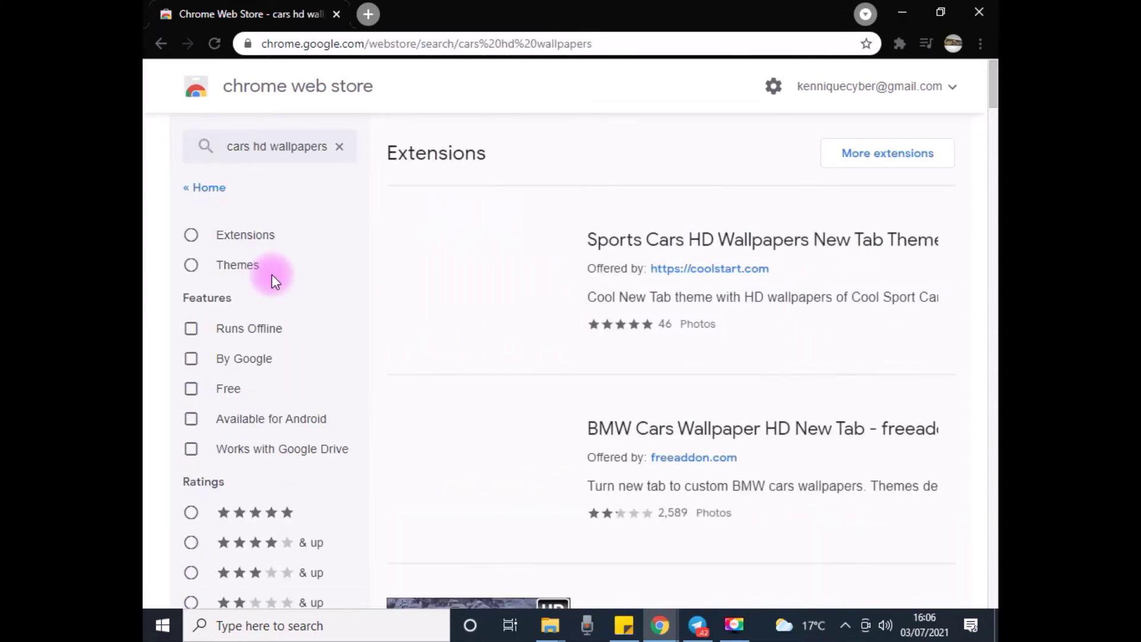
{"action": "scroll", "coordinate": [499, 319], "scroll_direction": "down", "scroll_amount": 6}
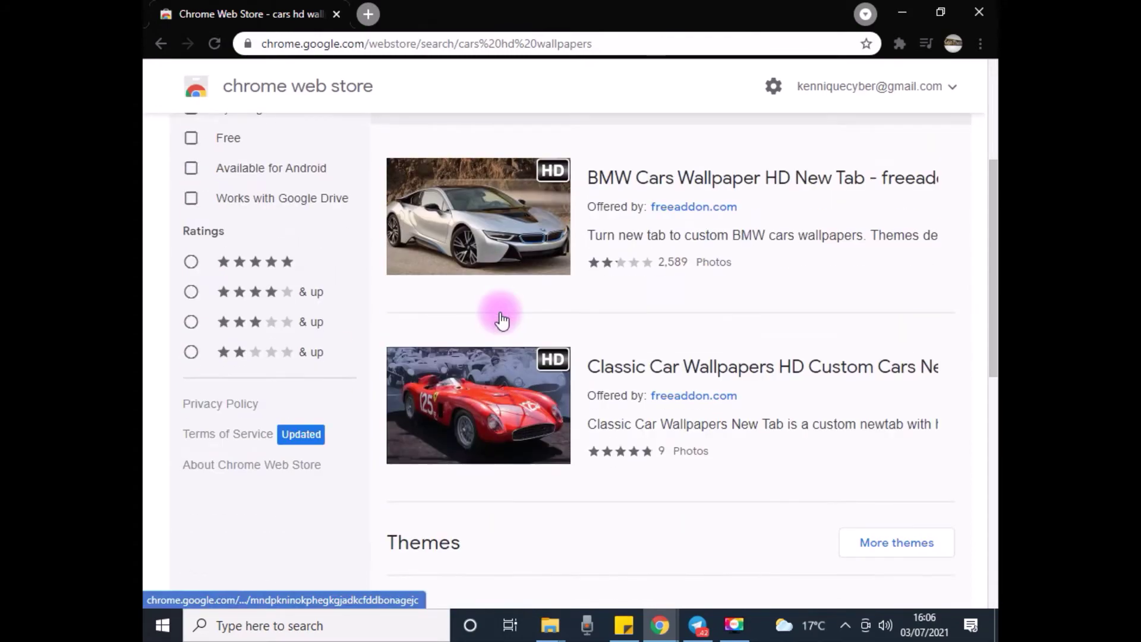
{"action": "scroll", "coordinate": [501, 320], "scroll_direction": "up", "scroll_amount": 6}
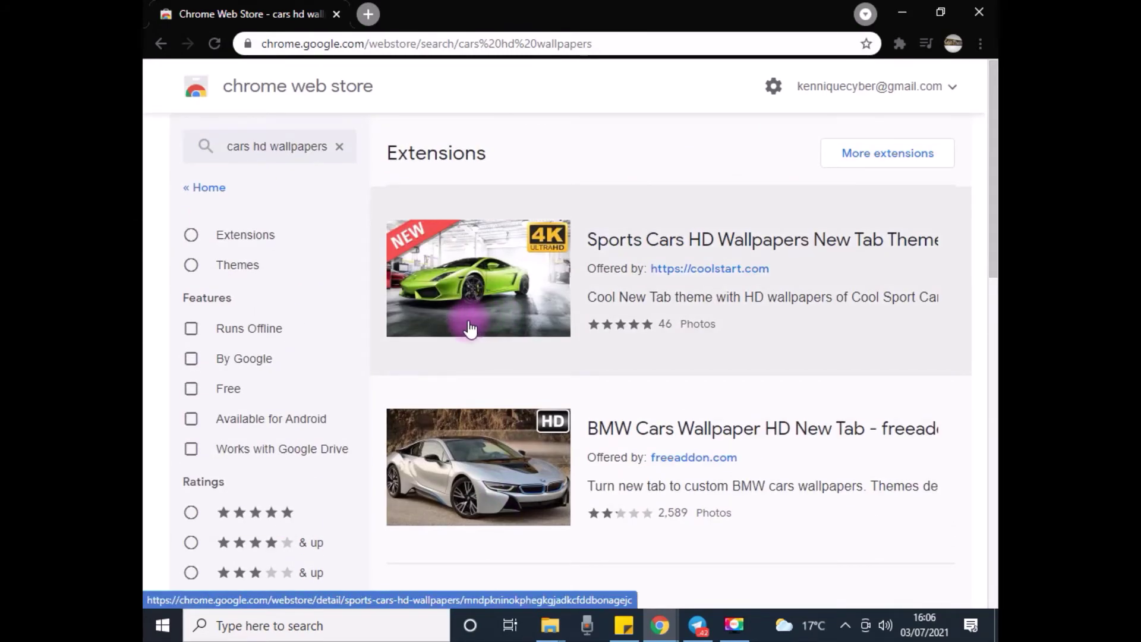
Step: Open the BMW Cars Wallpaper HD New Tab extension from the search results and bring its preview images into view
{"action": "scroll", "coordinate": [470, 330], "scroll_direction": "down", "scroll_amount": 2}
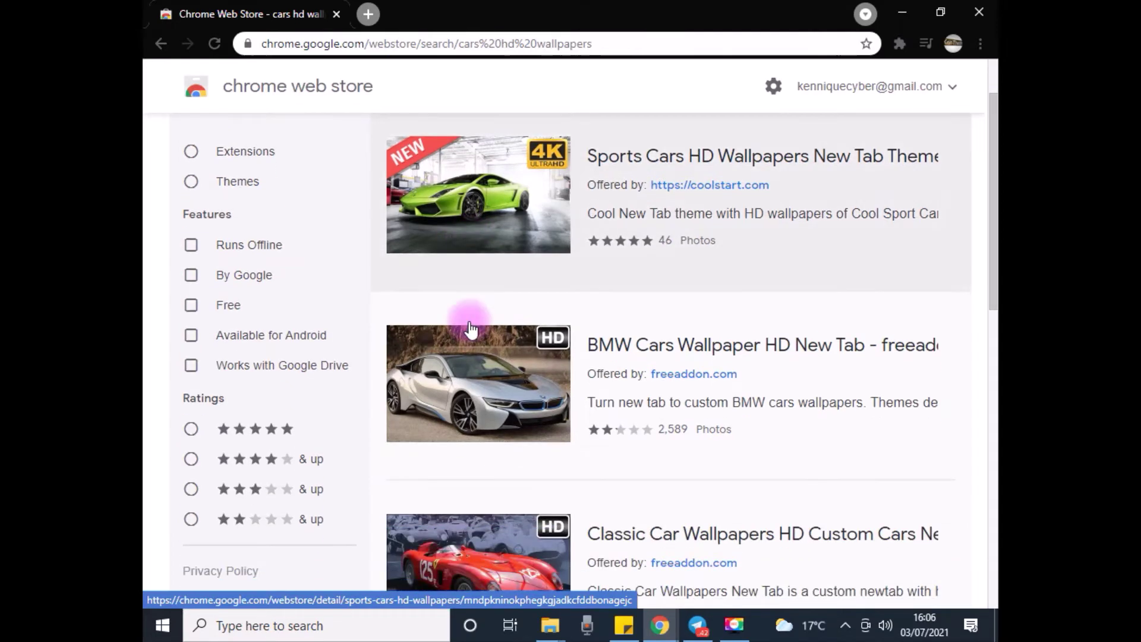
{"action": "scroll", "coordinate": [470, 333], "scroll_direction": "down", "scroll_amount": 3}
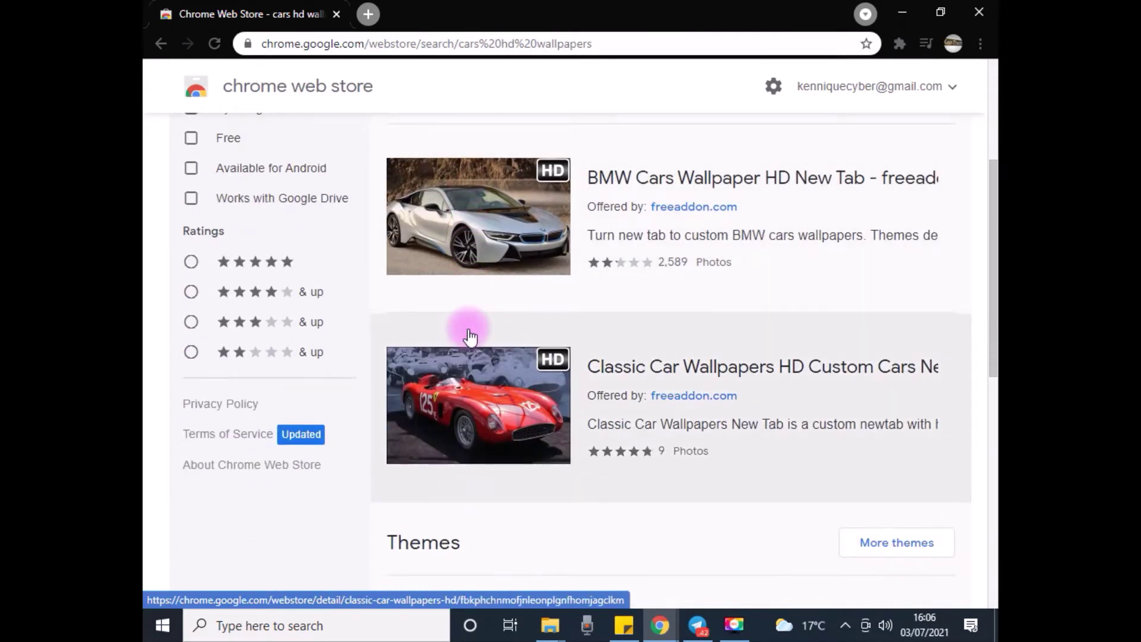
{"action": "left_click", "coordinate": [470, 245]}
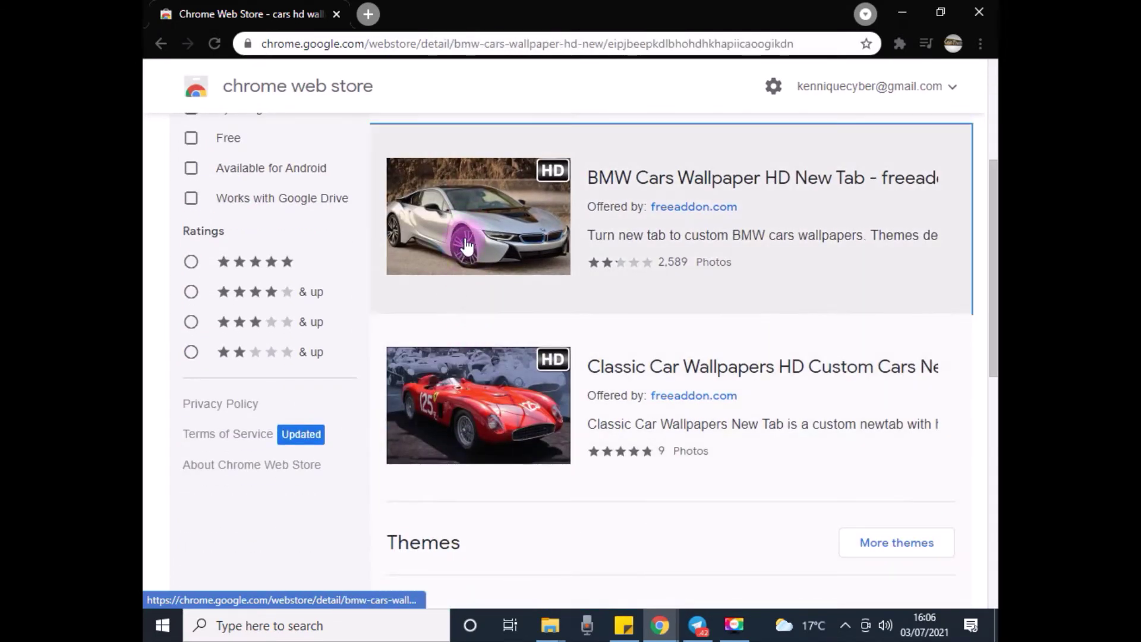
{"action": "scroll", "coordinate": [466, 386], "scroll_direction": "down", "scroll_amount": 6}
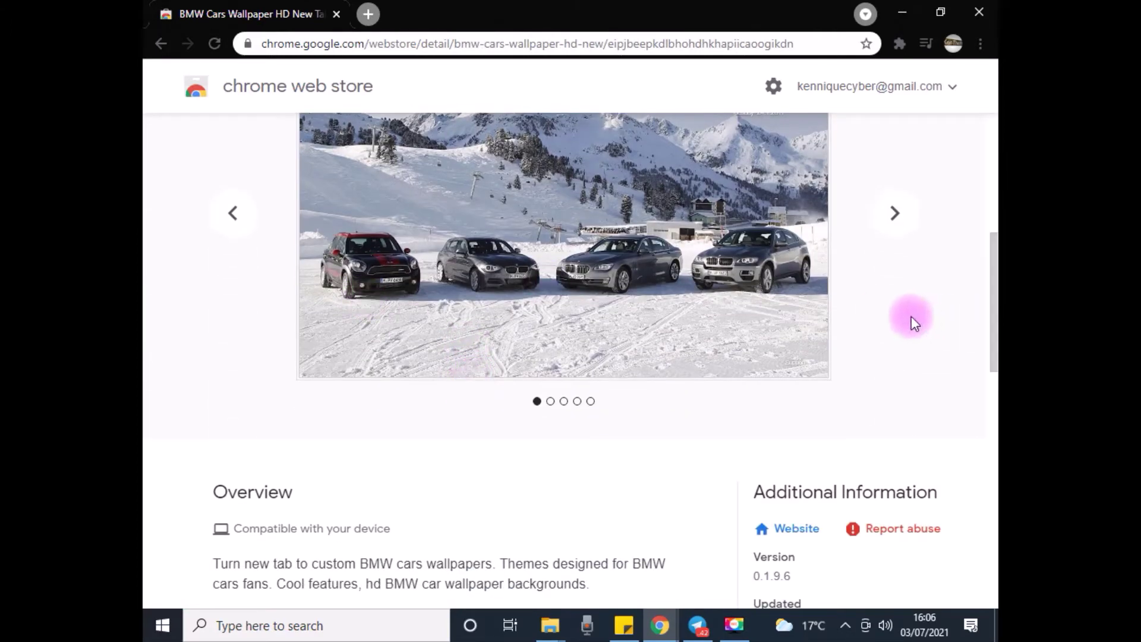
{"action": "scroll", "coordinate": [616, 326], "scroll_direction": "up", "scroll_amount": 3}
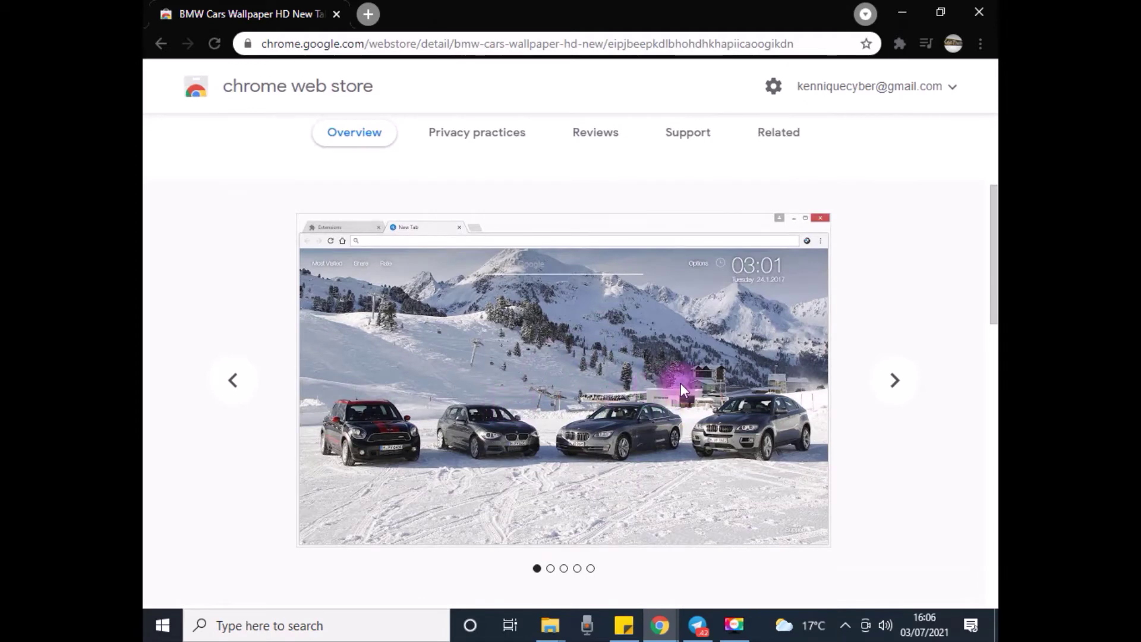
Step: Browse forward and back through the preview images of the BMW Cars Wallpaper HD New Tab extension
{"action": "left_click", "coordinate": [893, 383]}
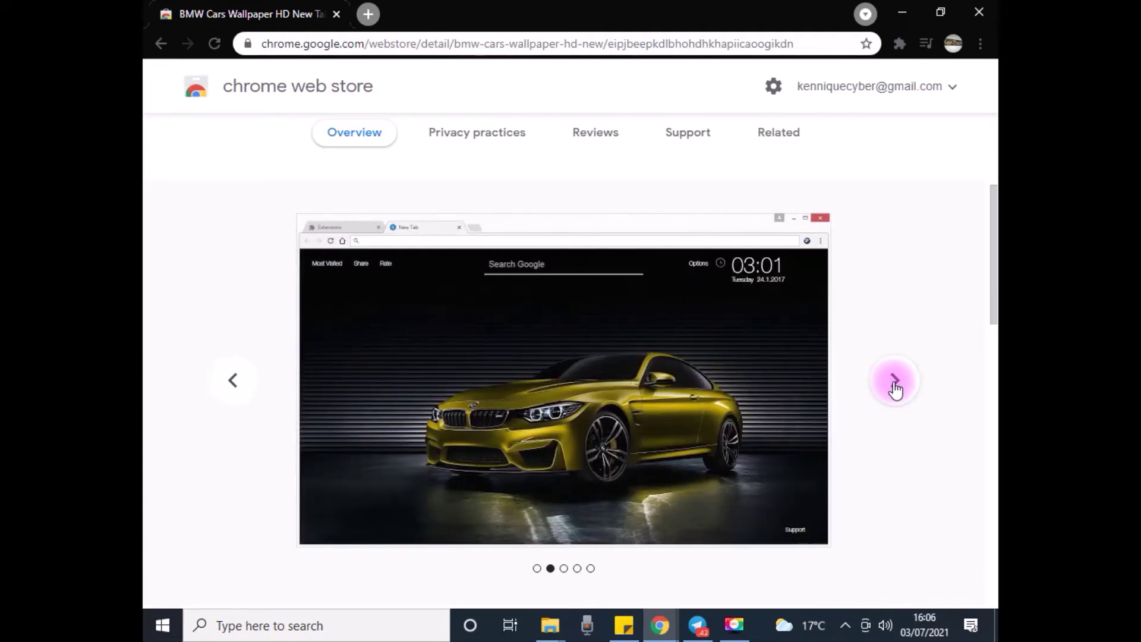
{"action": "left_click", "coordinate": [895, 387]}
{"action": "left_click", "coordinate": [894, 386]}
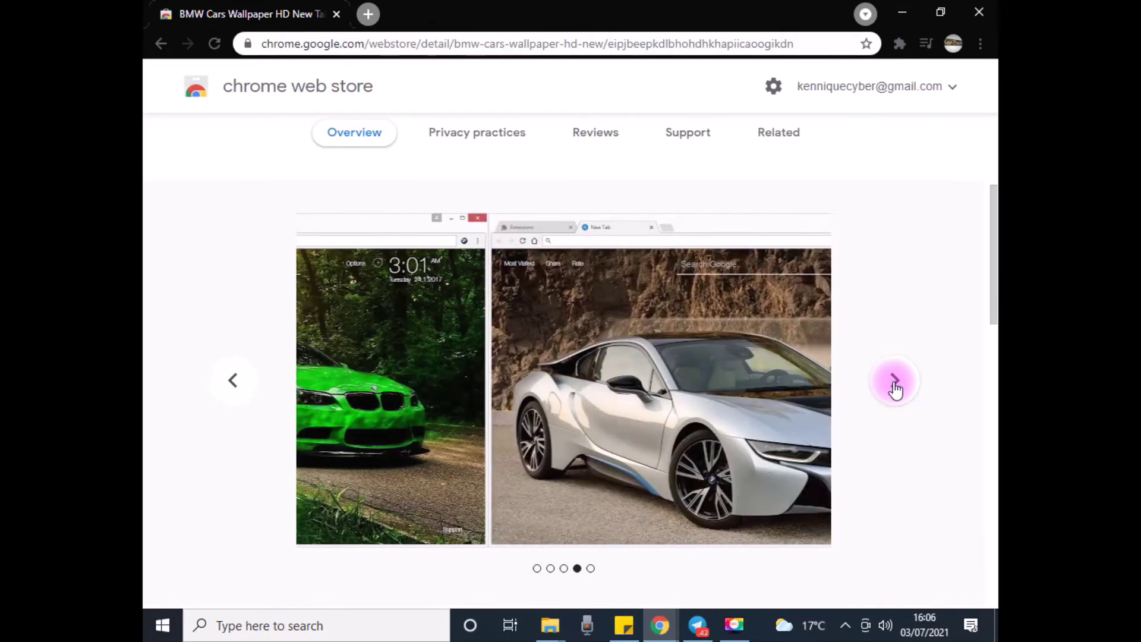
{"action": "left_click", "coordinate": [894, 386]}
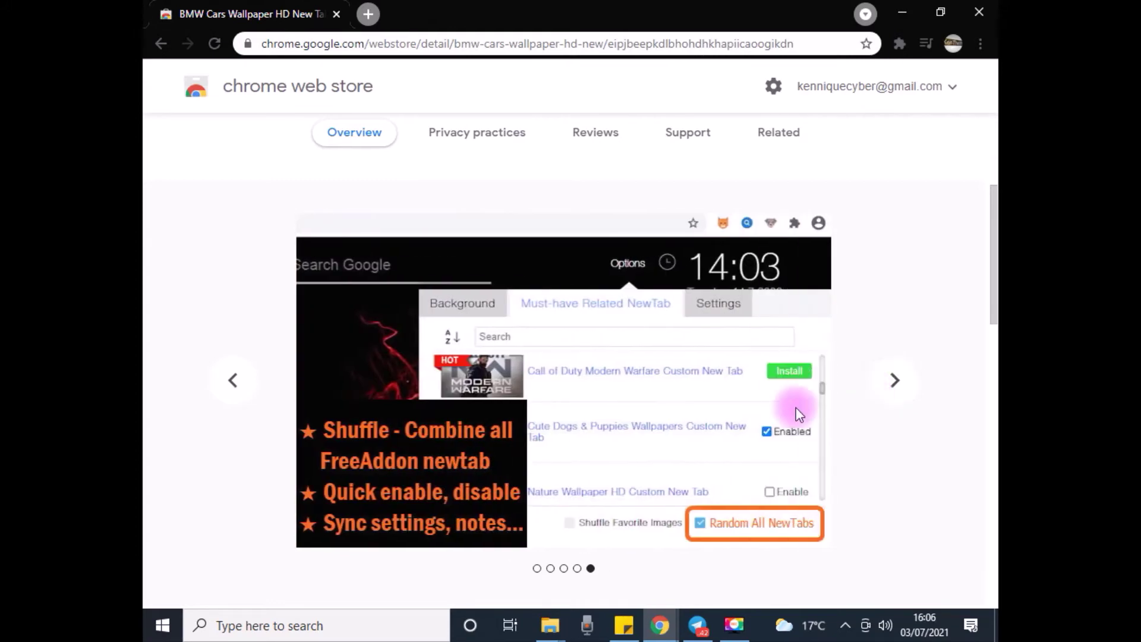
{"action": "left_click", "coordinate": [233, 385]}
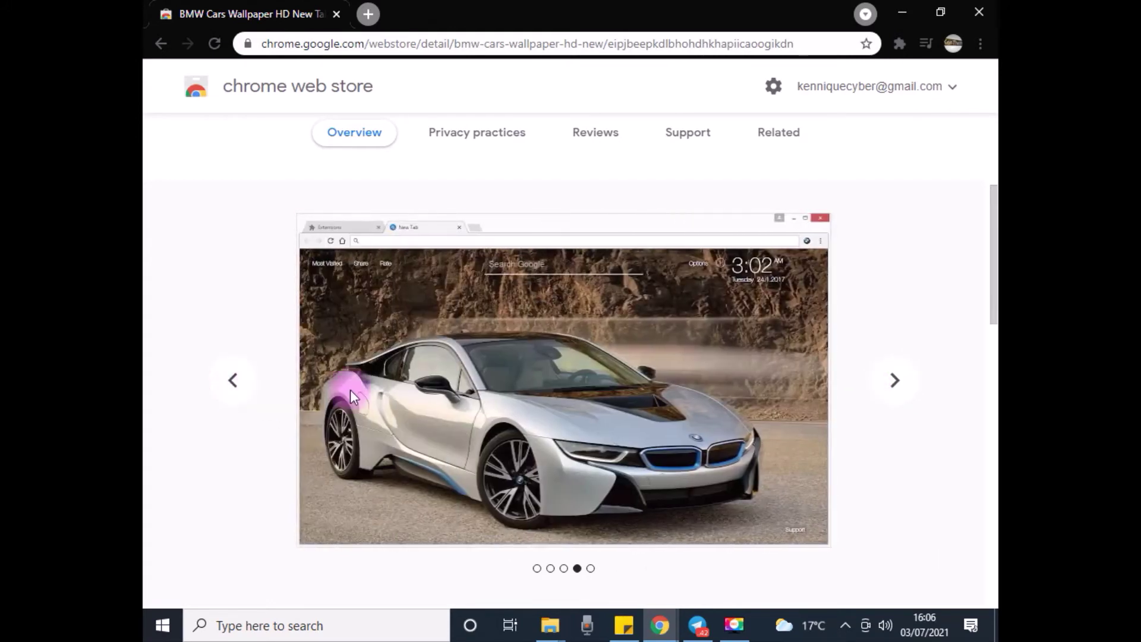
{"action": "left_click", "coordinate": [232, 384]}
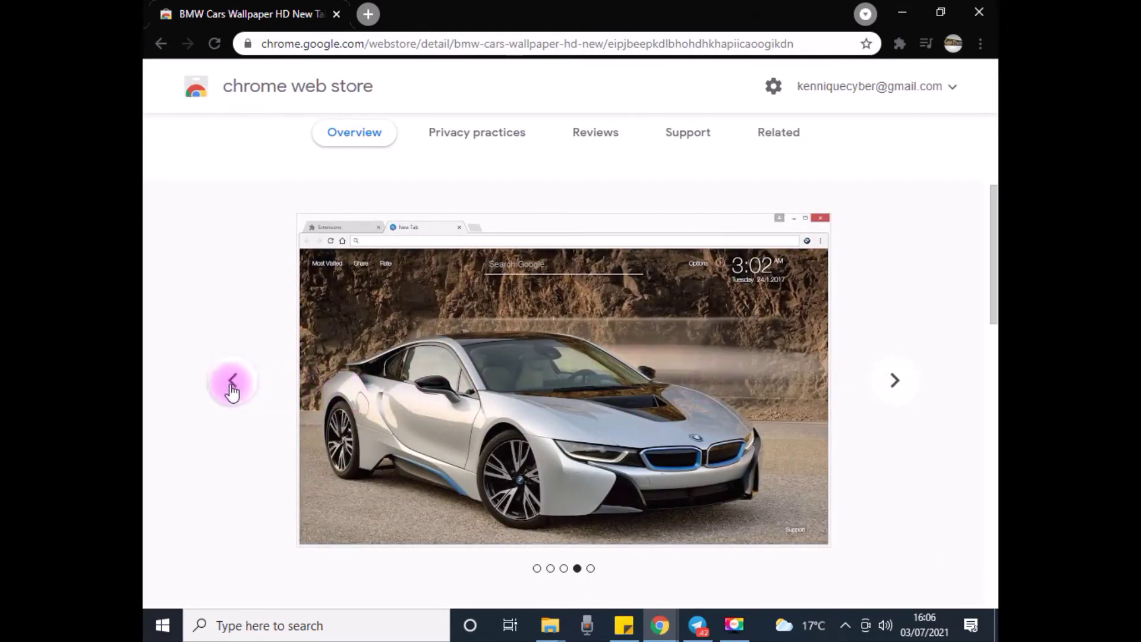
Step: Add the BMW Cars Wallpaper HD New Tab extension to Chrome and approve its requested permissions
{"action": "scroll", "coordinate": [654, 390], "scroll_direction": "down", "scroll_amount": 3}
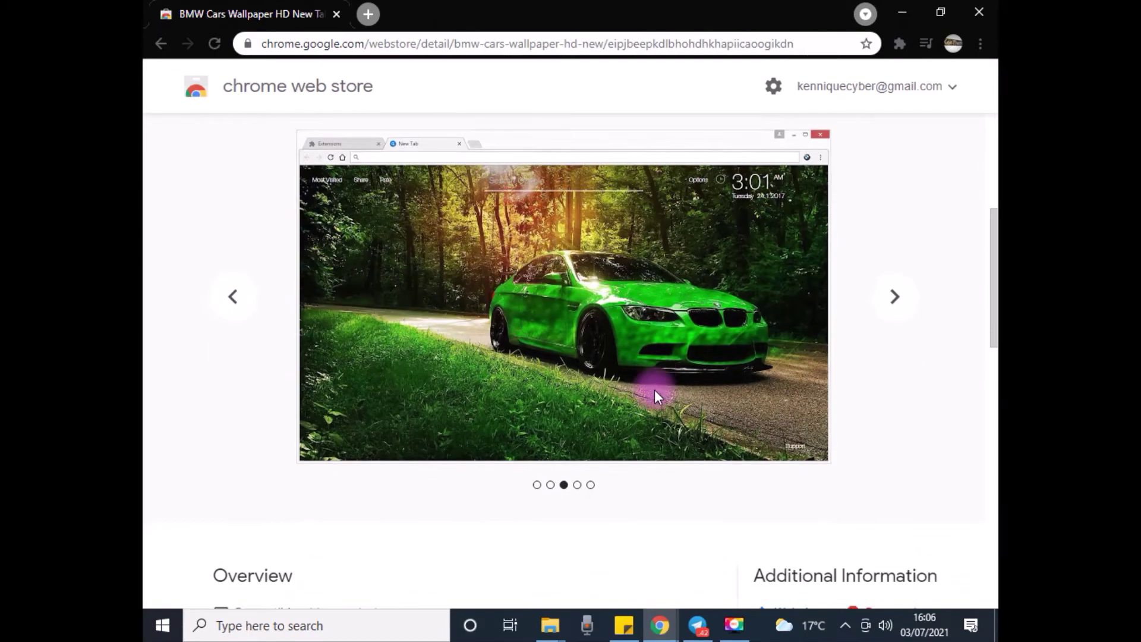
{"action": "scroll", "coordinate": [653, 390], "scroll_direction": "up", "scroll_amount": 4}
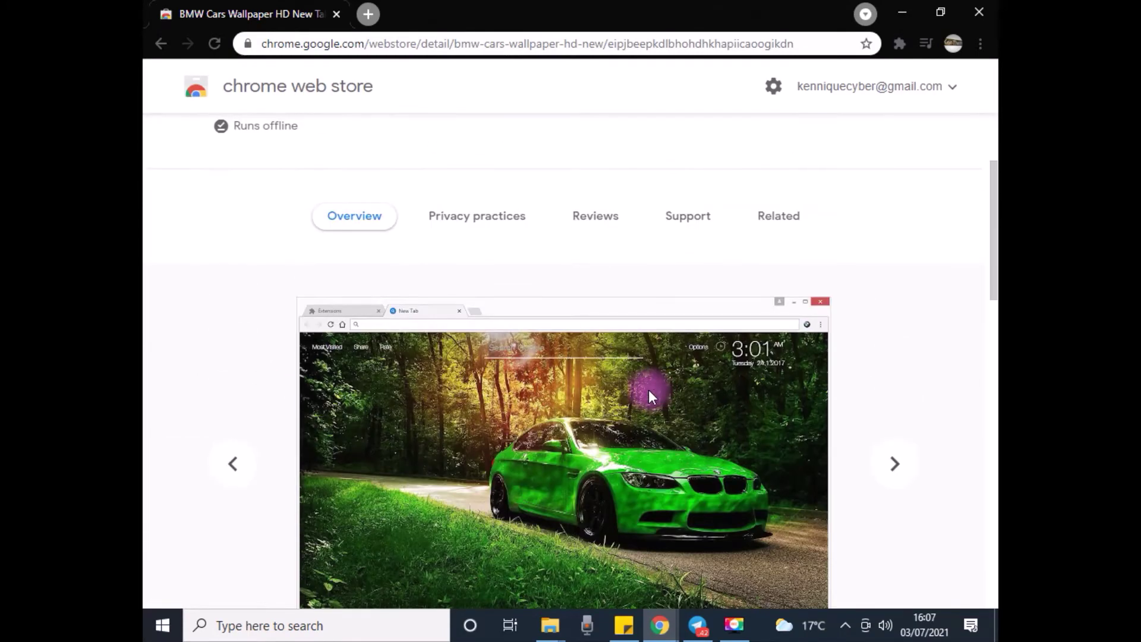
{"action": "scroll", "coordinate": [484, 374], "scroll_direction": "down", "scroll_amount": 5}
{"action": "scroll", "coordinate": [505, 297], "scroll_direction": "up", "scroll_amount": 8}
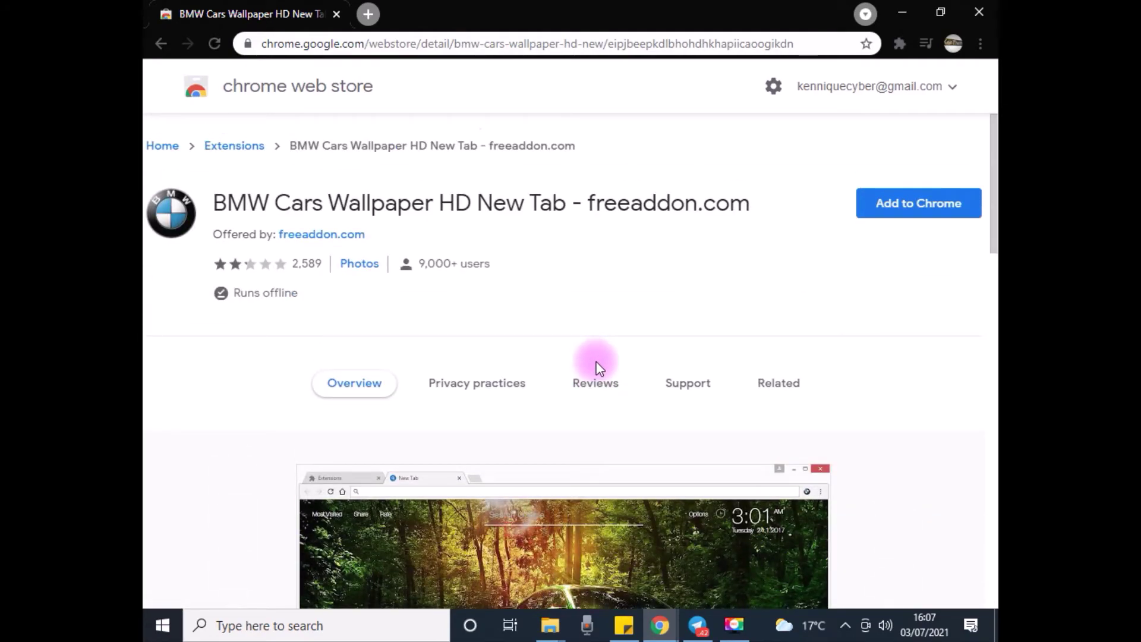
{"action": "left_click", "coordinate": [929, 215]}
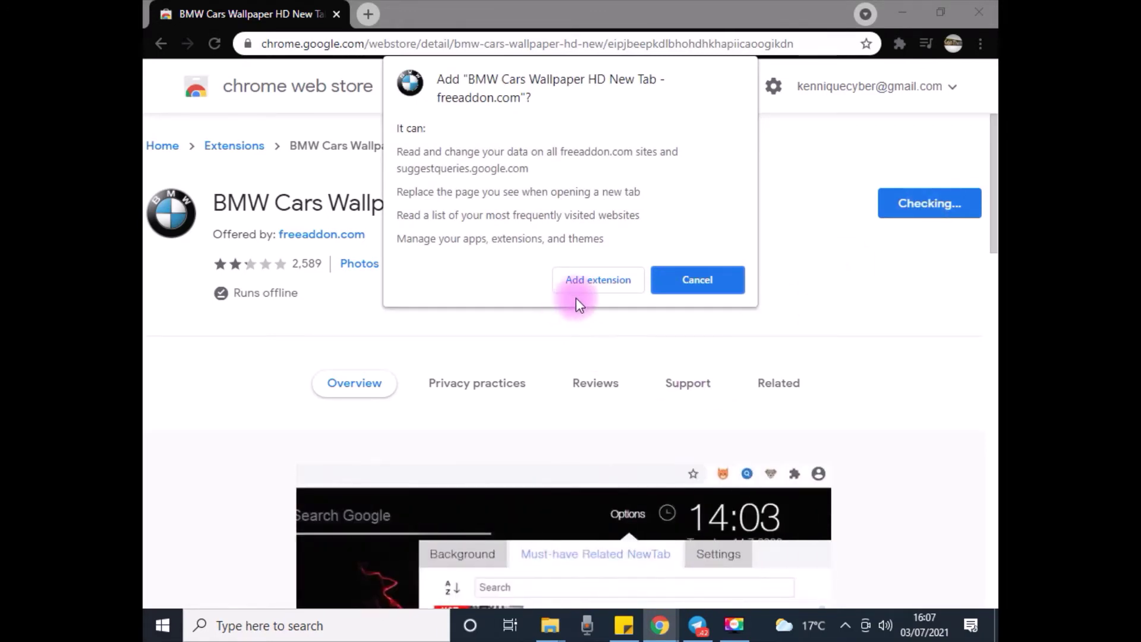
{"action": "left_click", "coordinate": [584, 280]}
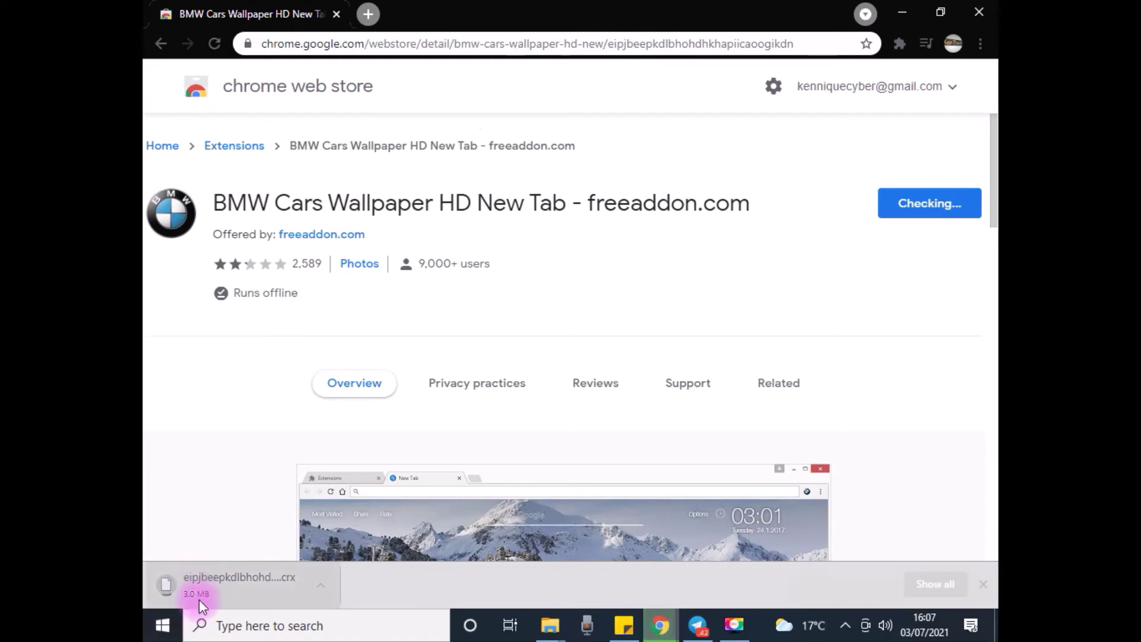
Step: Open a new tab, load Chrome's settings in it, and open the Extensions page from there
{"action": "left_click", "coordinate": [368, 15]}
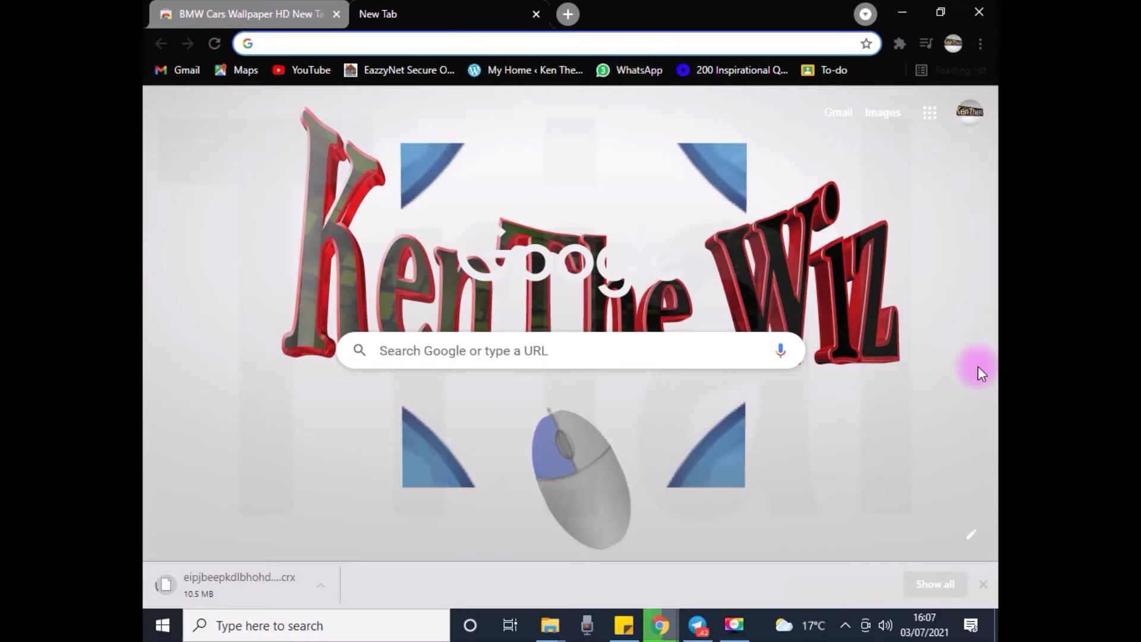
{"action": "left_click", "coordinate": [980, 44]}
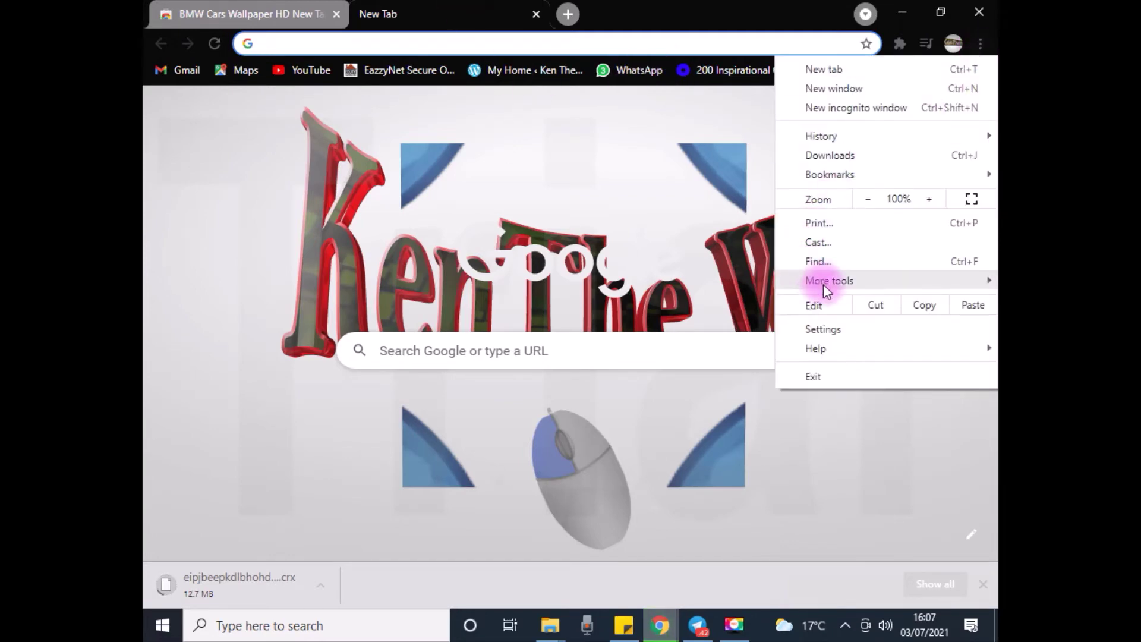
{"action": "left_click", "coordinate": [821, 330]}
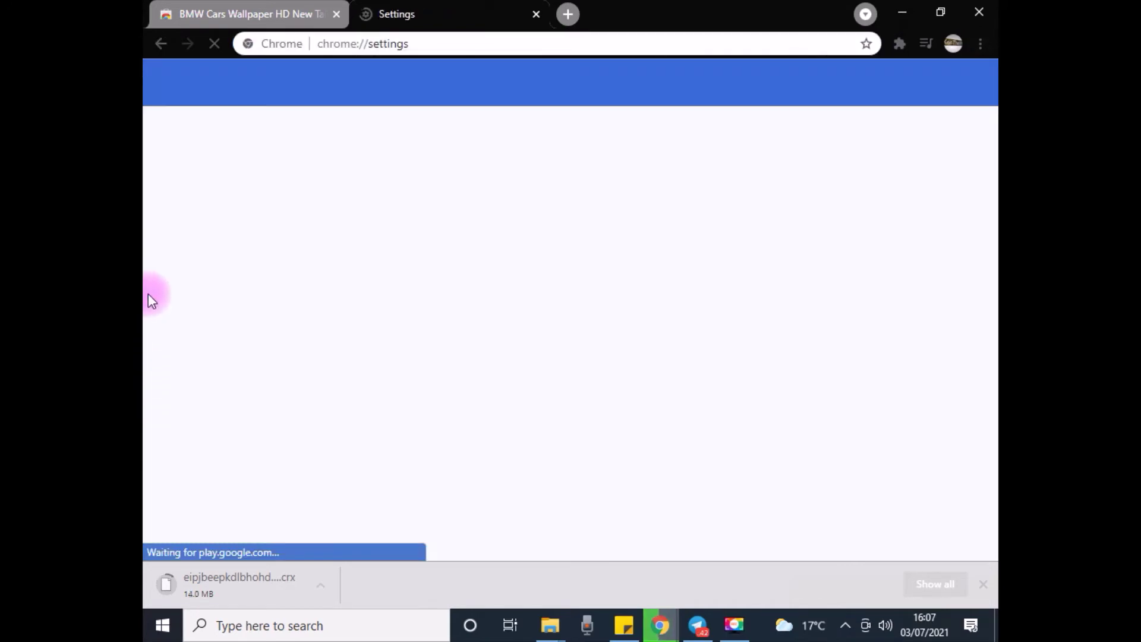
{"action": "scroll", "coordinate": [208, 357], "scroll_direction": "down", "scroll_amount": 3}
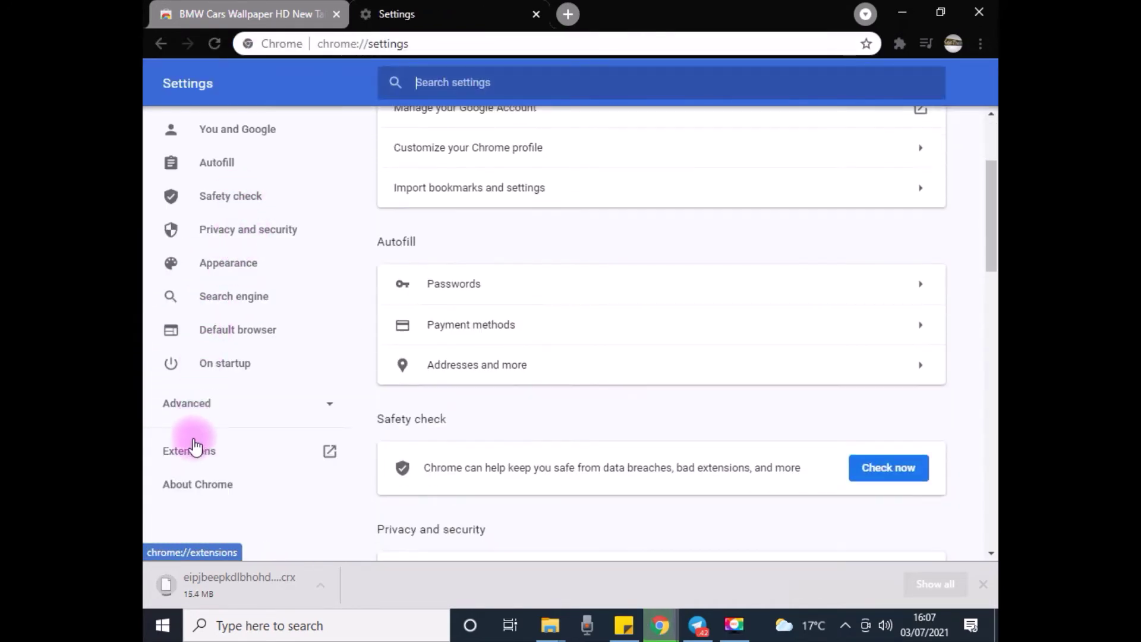
{"action": "left_click", "coordinate": [190, 450]}
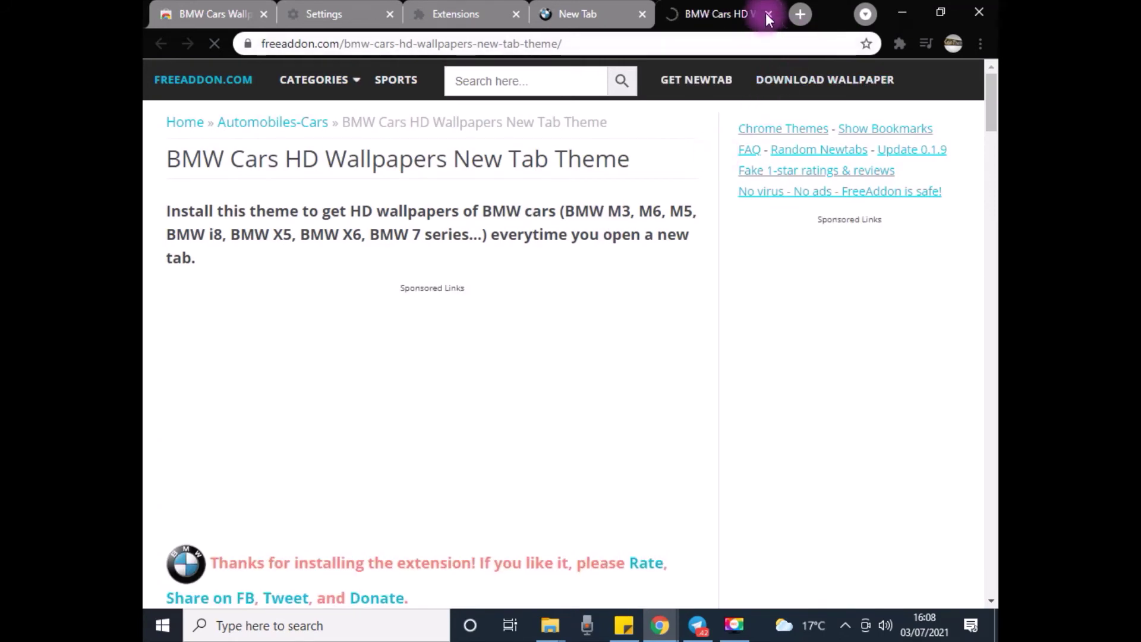
Step: Close the freeaddon.com welcome page and set the new tab background to the green BMW on a forest road
{"action": "left_click", "coordinate": [767, 14]}
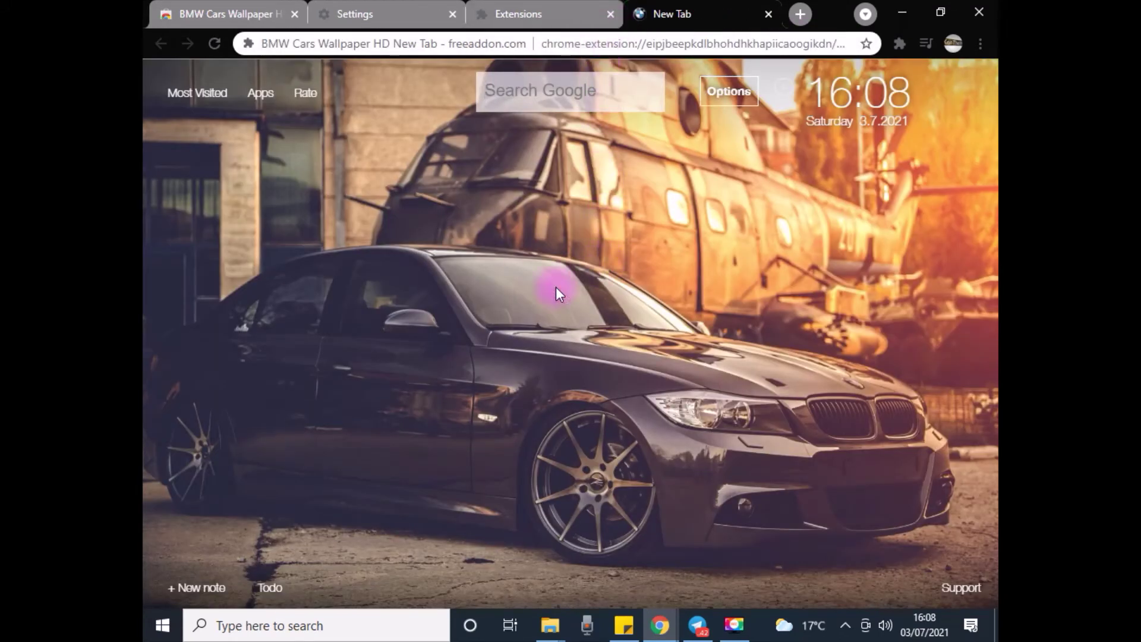
{"action": "left_click", "coordinate": [728, 92]}
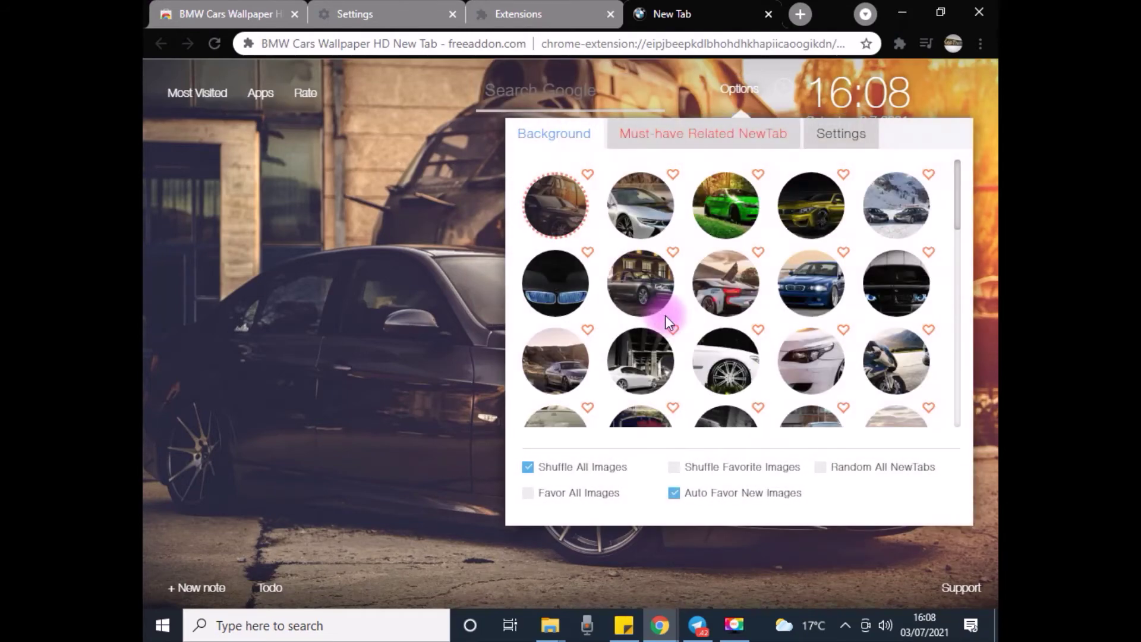
{"action": "left_click", "coordinate": [726, 215]}
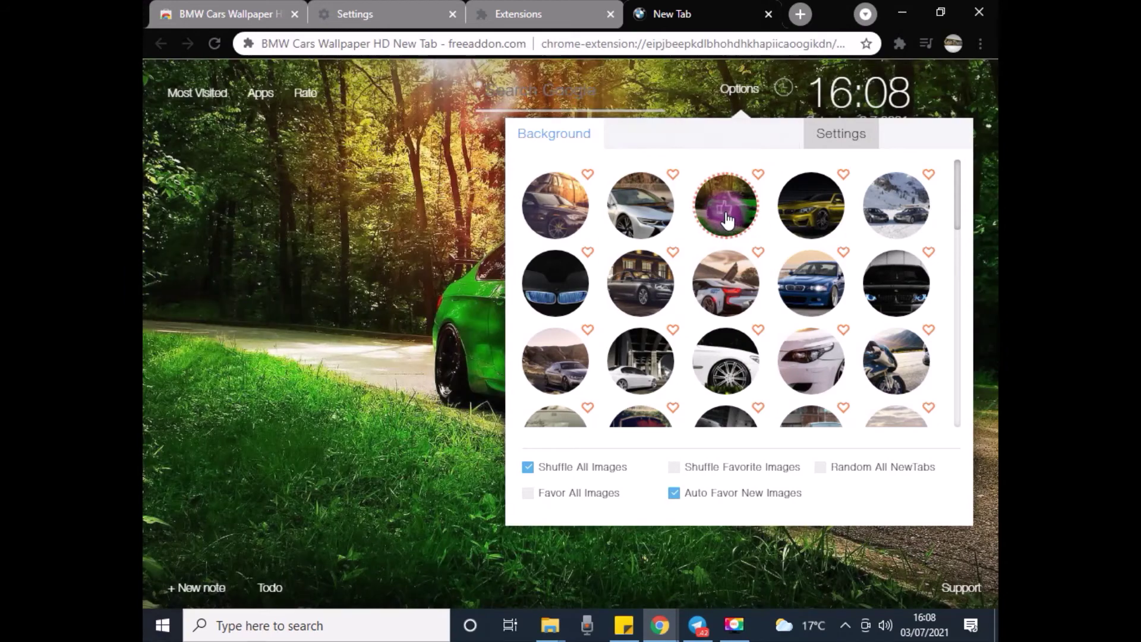
{"action": "left_click", "coordinate": [415, 252]}
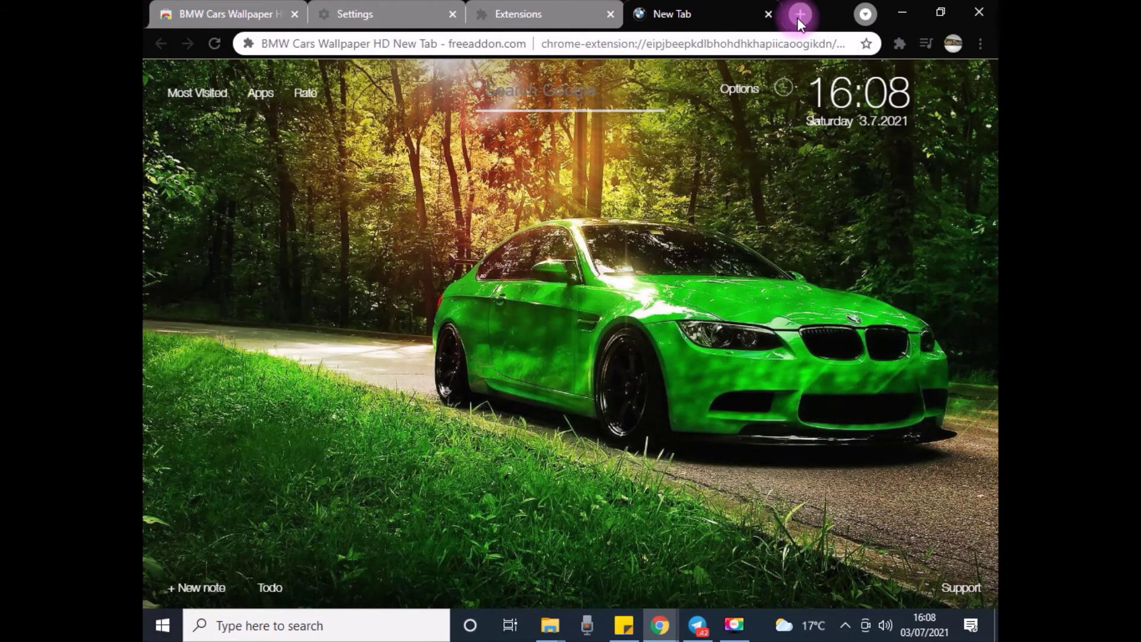
Step: Open a new tab, keep the extension's replacement page, and open another new tab to see a different wallpaper
{"action": "left_click", "coordinate": [798, 15]}
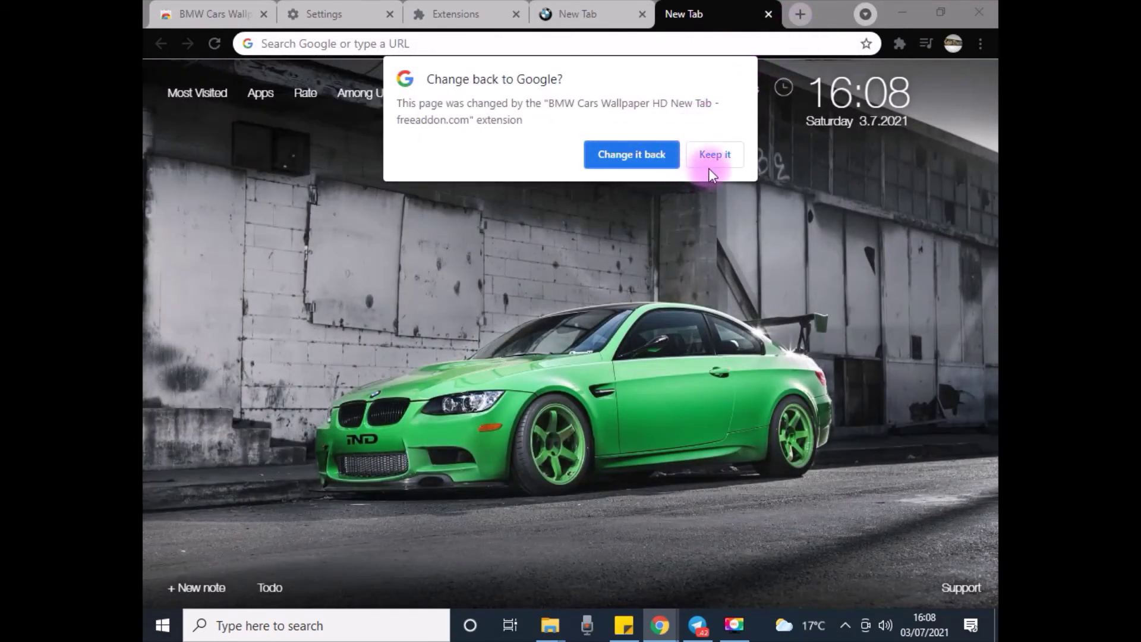
{"action": "left_click", "coordinate": [704, 155]}
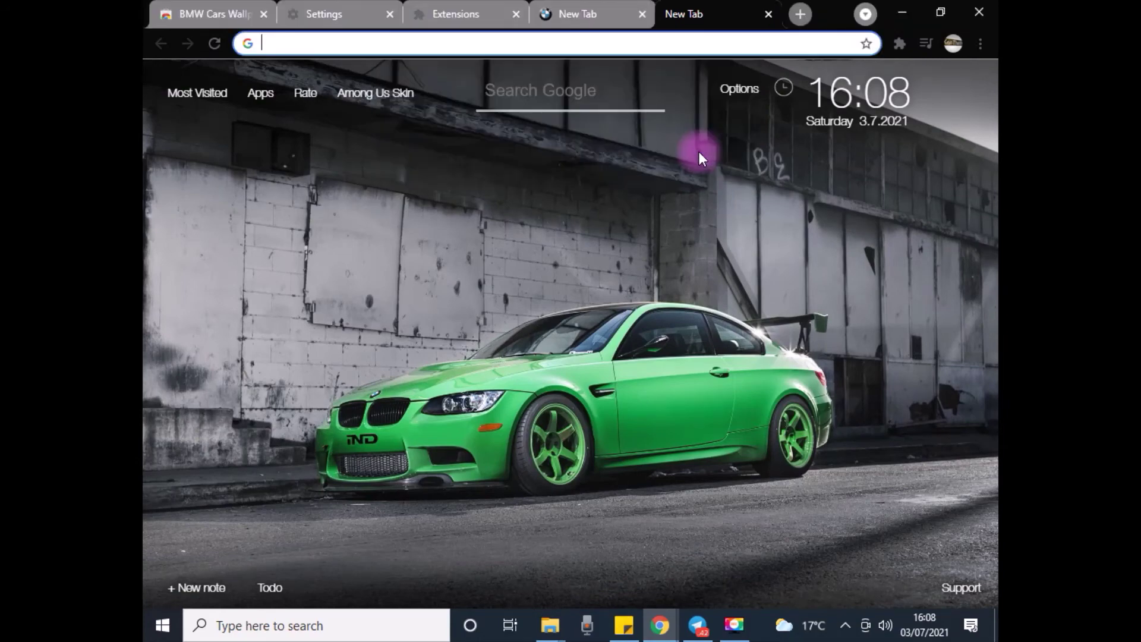
{"action": "left_click", "coordinate": [802, 16]}
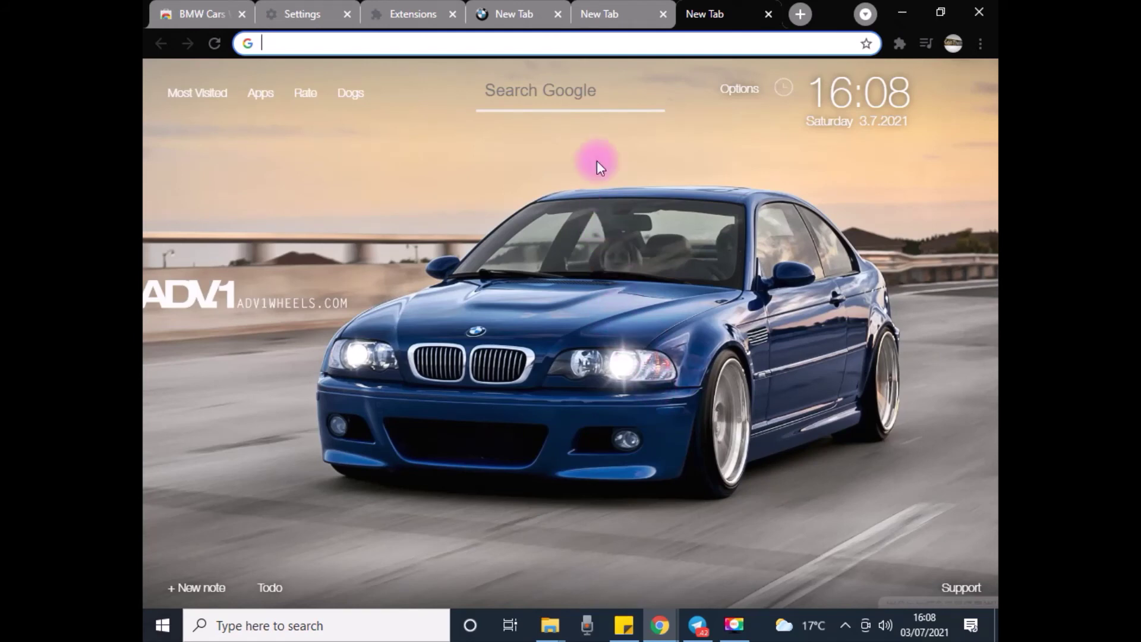
Step: Search Google for "gmail" from the wallpaper page and open the "Email from Google" result
{"action": "left_click", "coordinate": [550, 98]}
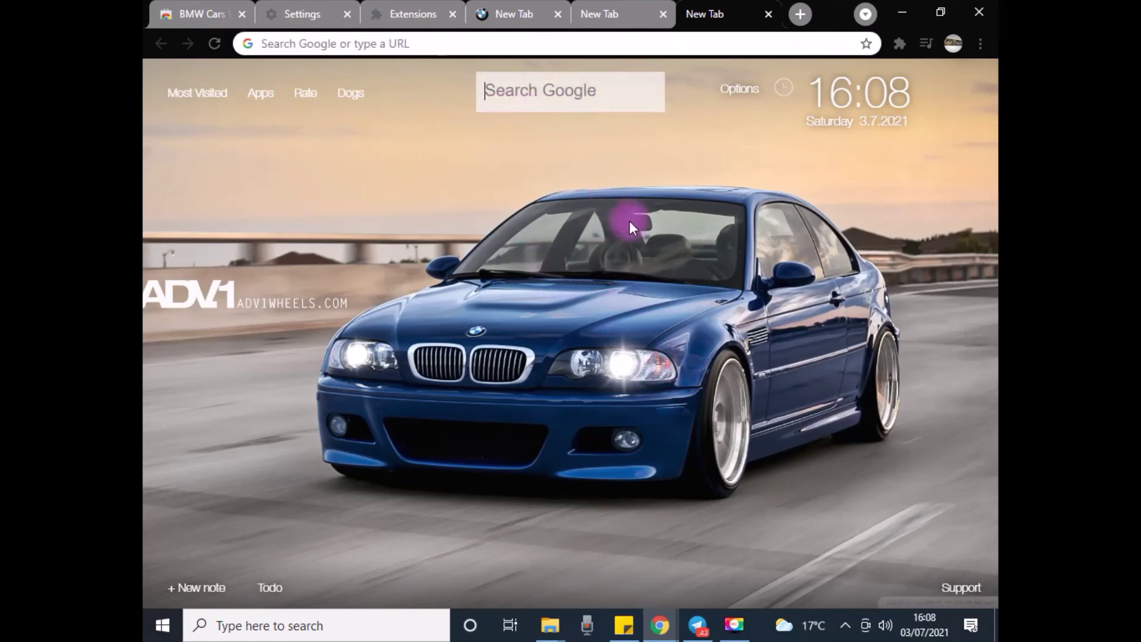
{"action": "type", "text": "gm"}
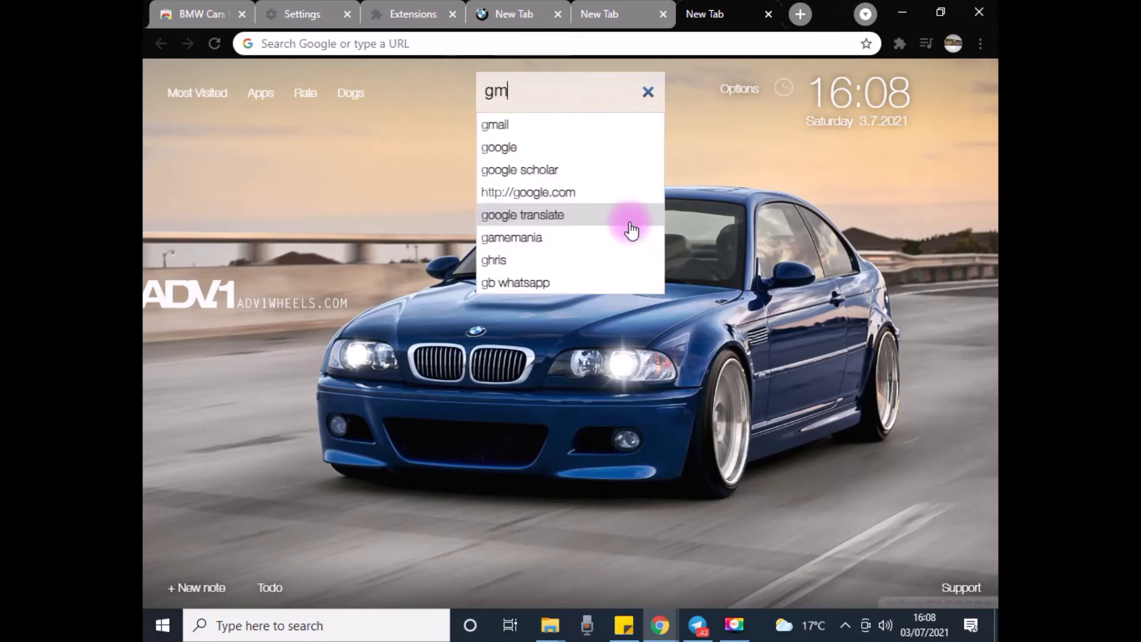
{"action": "type", "text": "a"}
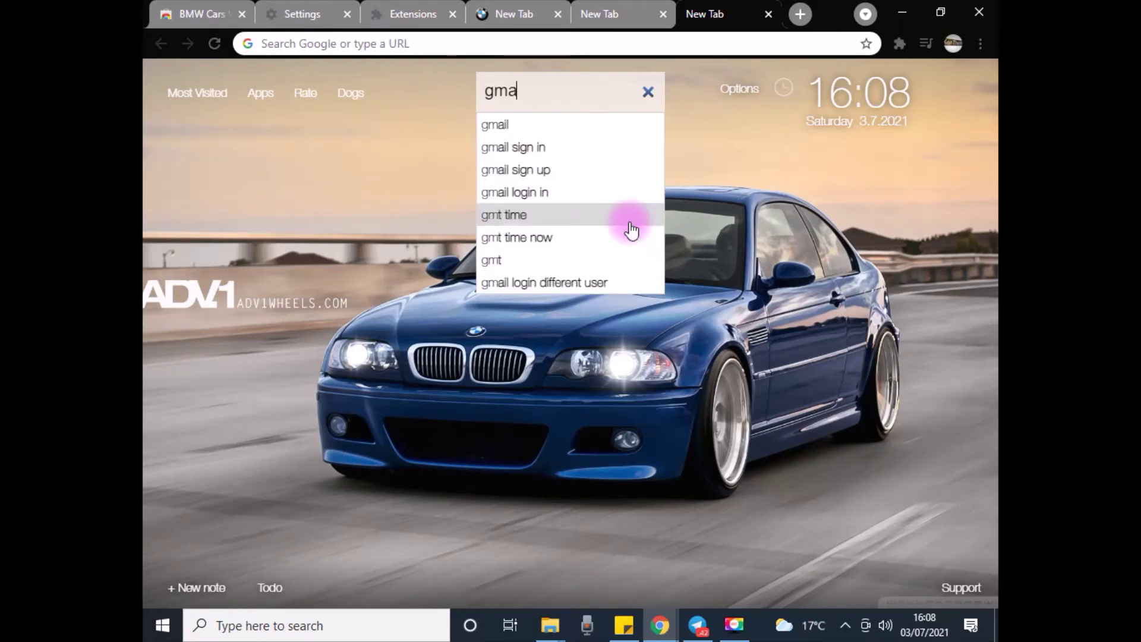
{"action": "type", "text": "il"}
{"action": "key", "text": "Return"}
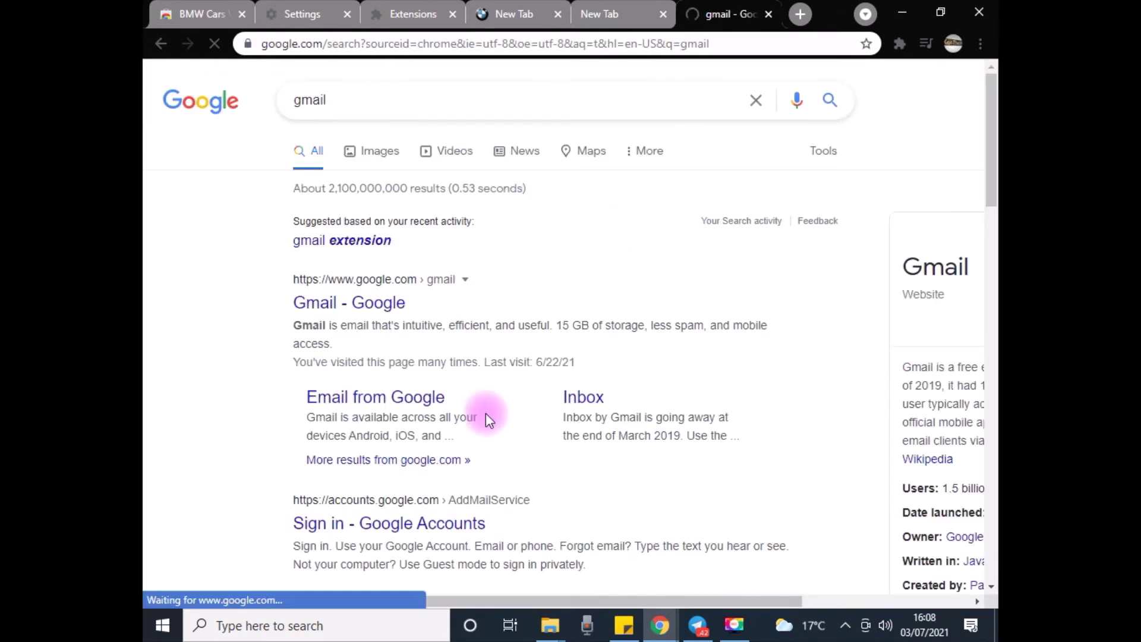
{"action": "left_click", "coordinate": [391, 398]}
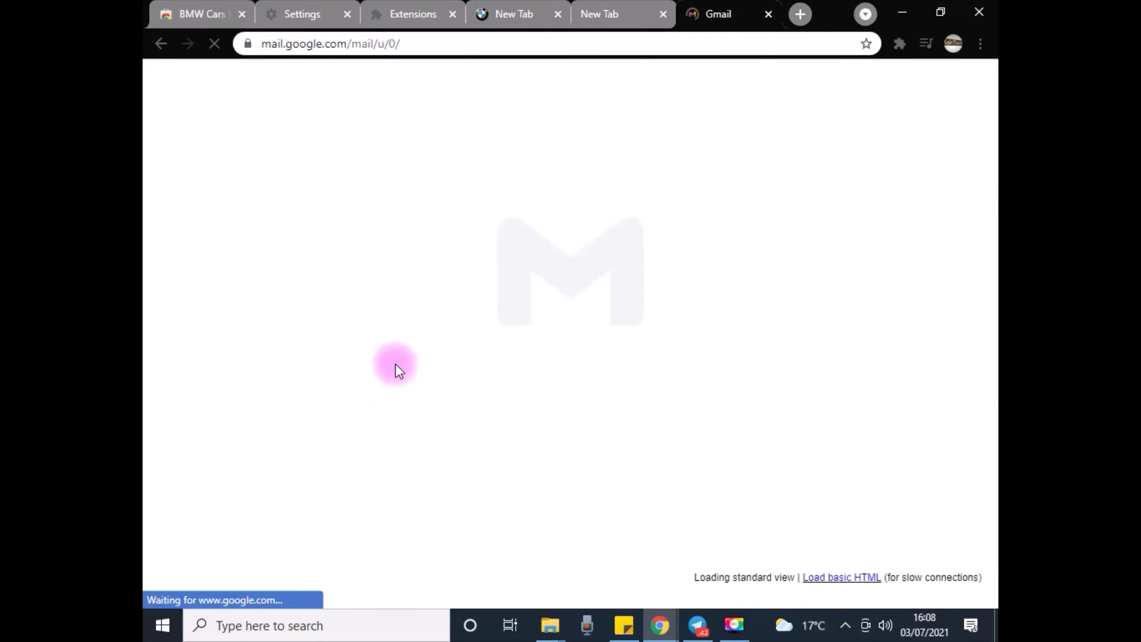
Step: Revisit the wallpaper tabs opened earlier and close the Extensions tab
{"action": "left_click", "coordinate": [603, 10]}
{"action": "left_click", "coordinate": [494, 12]}
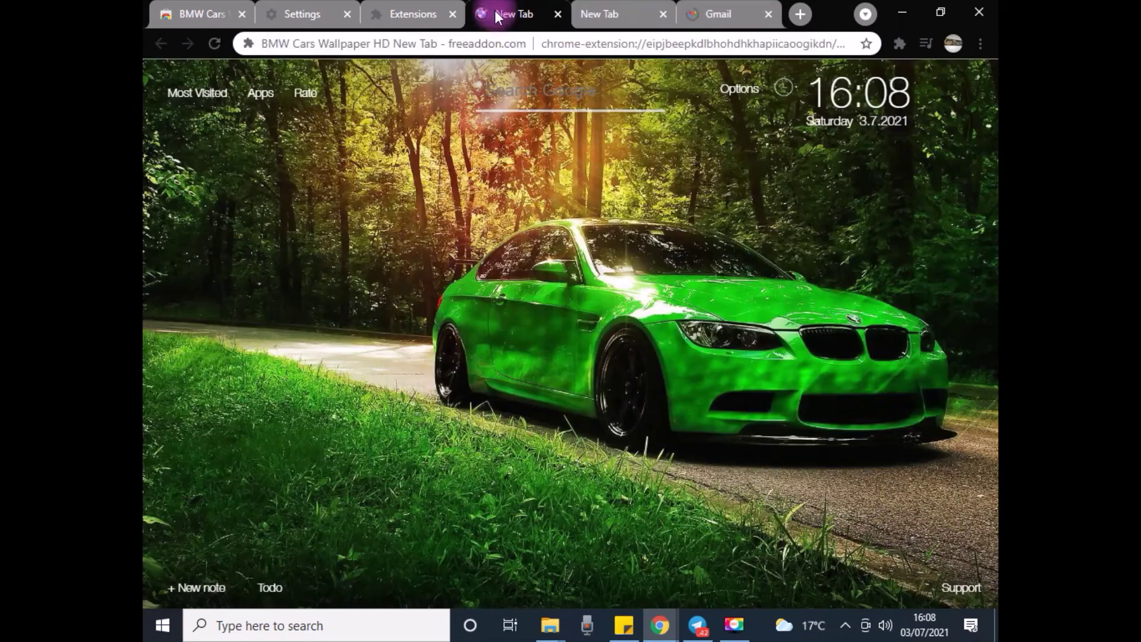
{"action": "left_click", "coordinate": [418, 6]}
{"action": "key", "text": "ctrl+w"}
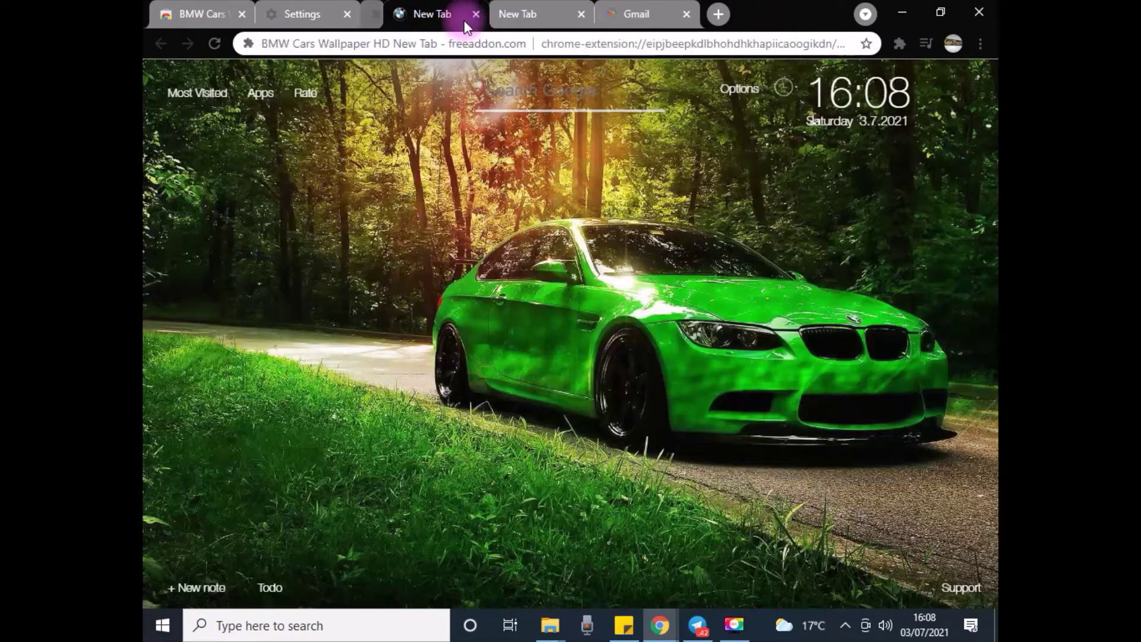
{"action": "left_click", "coordinate": [502, 8]}
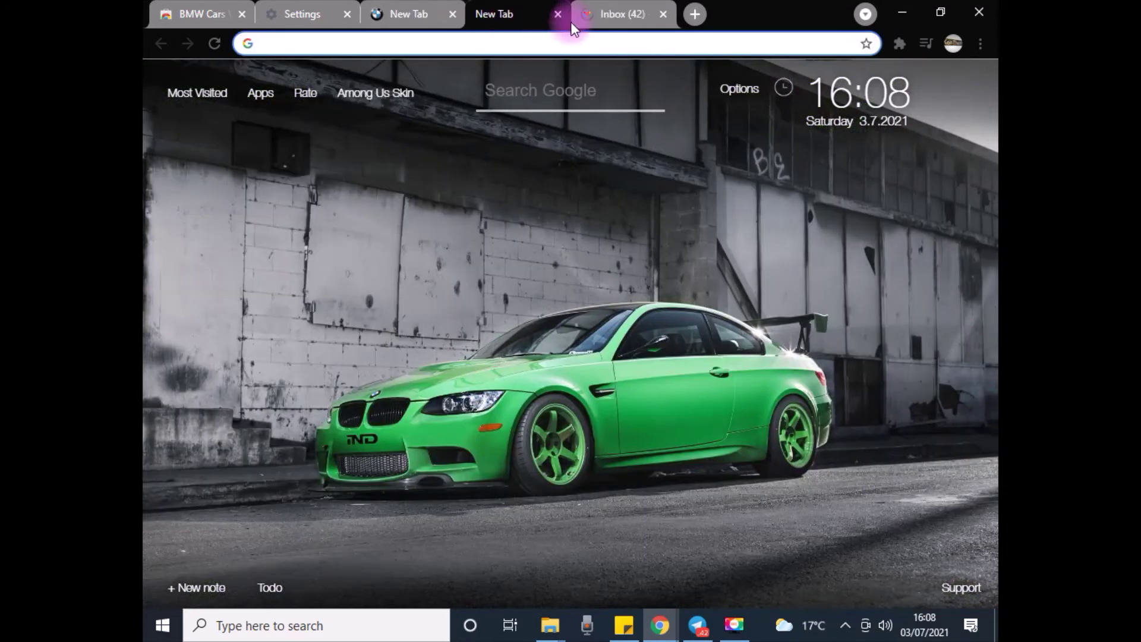
Step: Open another new tab to see a different wallpaper, and view the Social category of the Gmail inbox
{"action": "left_click", "coordinate": [690, 15]}
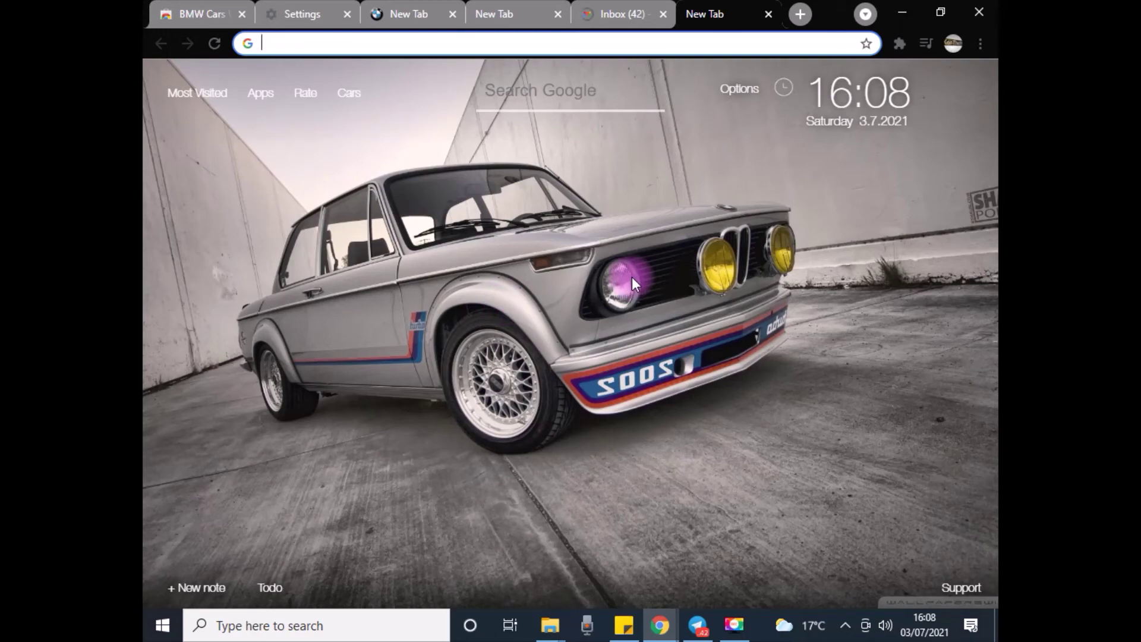
{"action": "left_click", "coordinate": [615, 12]}
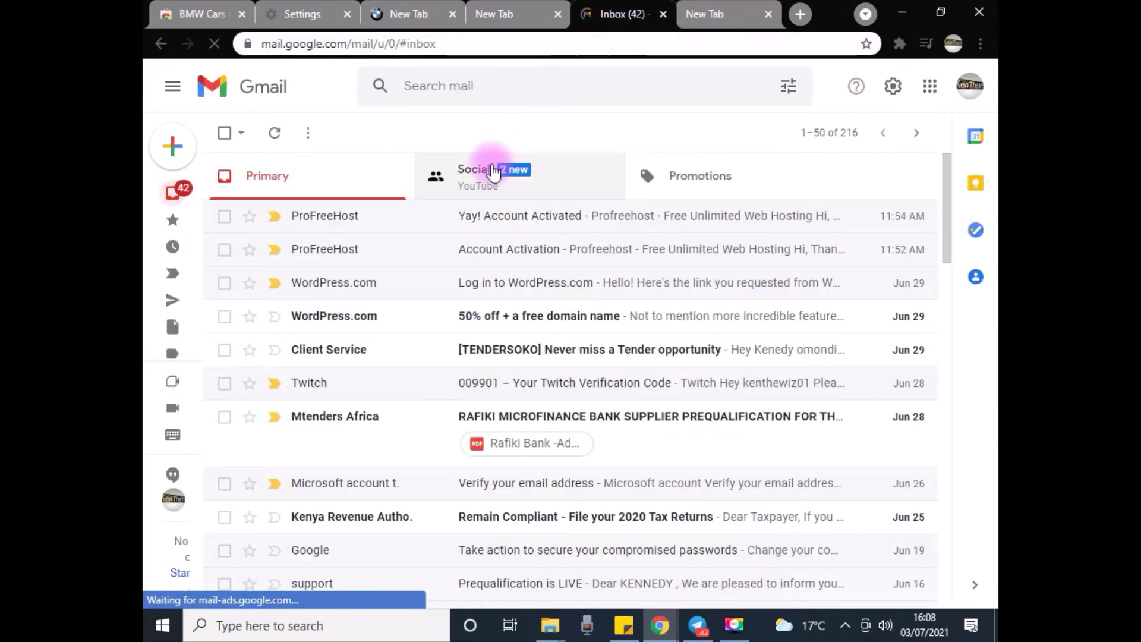
{"action": "left_click", "coordinate": [492, 171]}
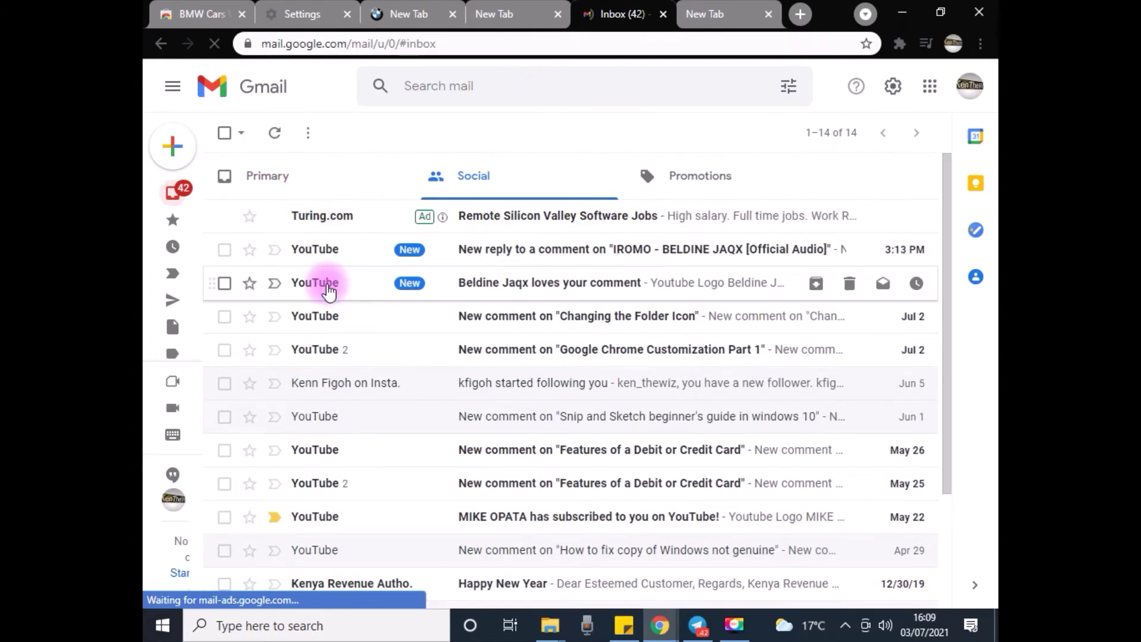
Step: Revisit the open new tabs to compare their BMW wallpapers, ending on the green BMW on the forest road
{"action": "left_click", "coordinate": [494, 12]}
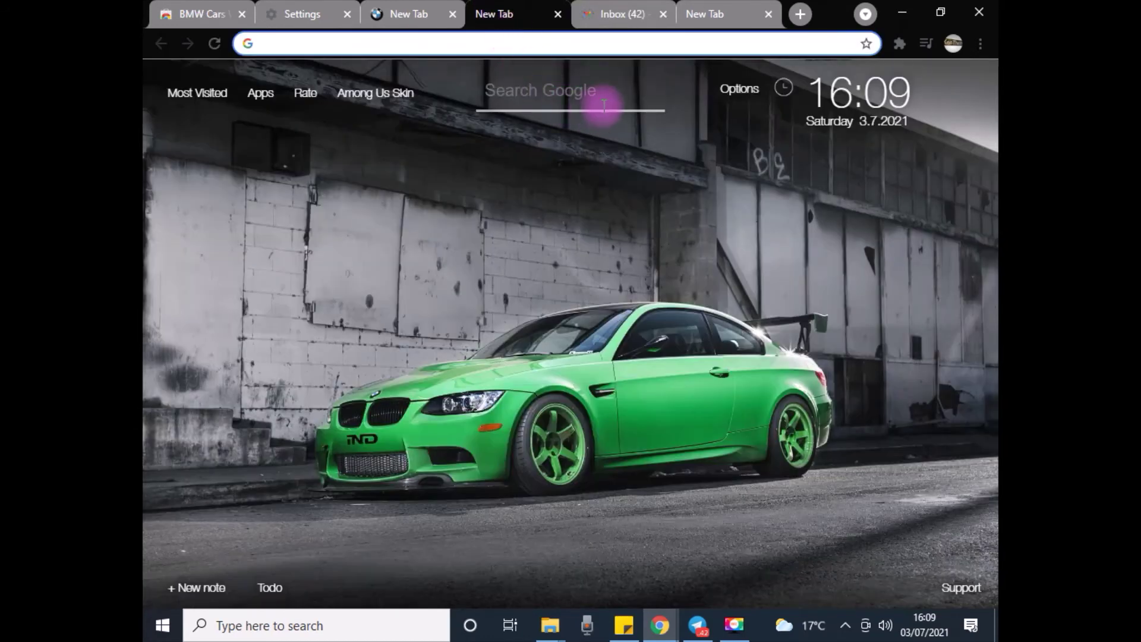
{"action": "left_click", "coordinate": [615, 18]}
{"action": "left_click", "coordinate": [699, 17]}
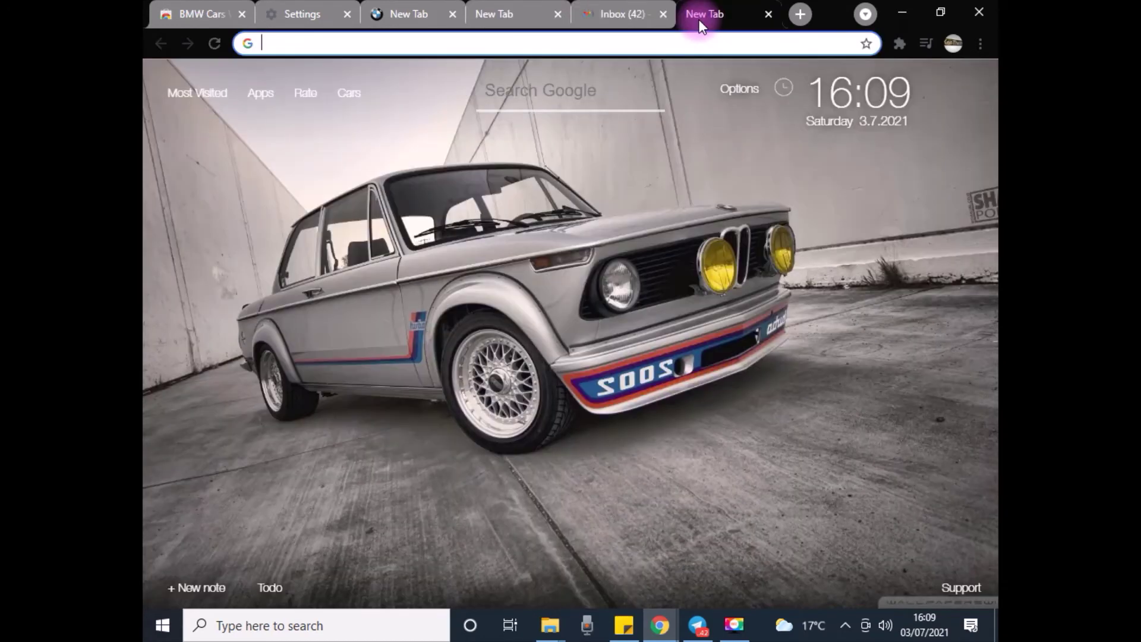
{"action": "left_click", "coordinate": [398, 13]}
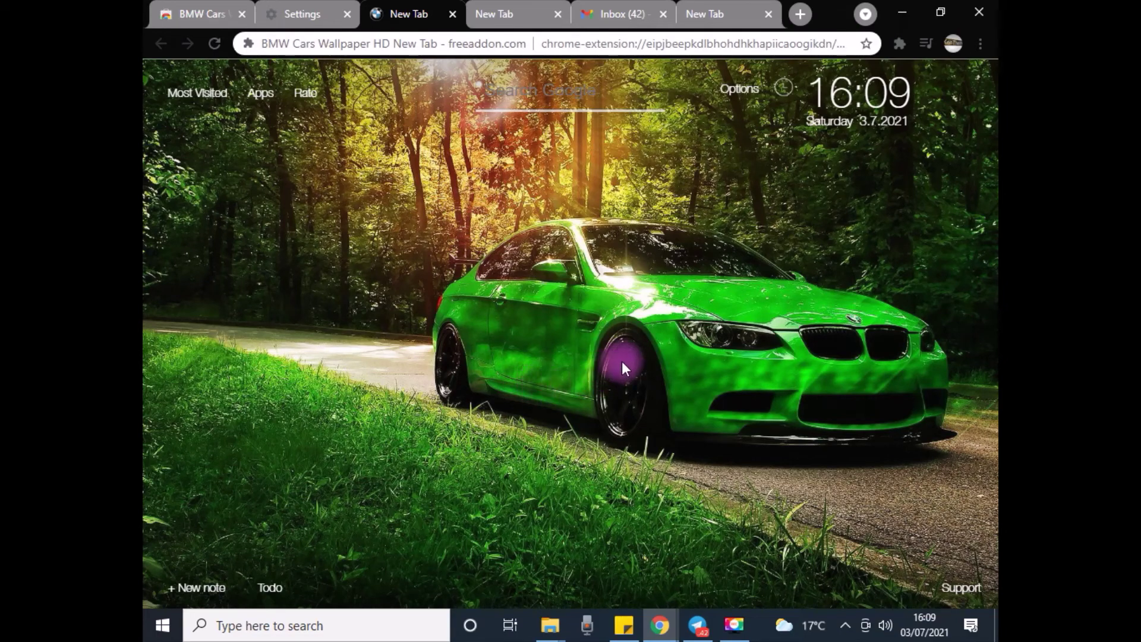
Step: Open the Extensions page from the Chrome settings
{"action": "left_click", "coordinate": [981, 44]}
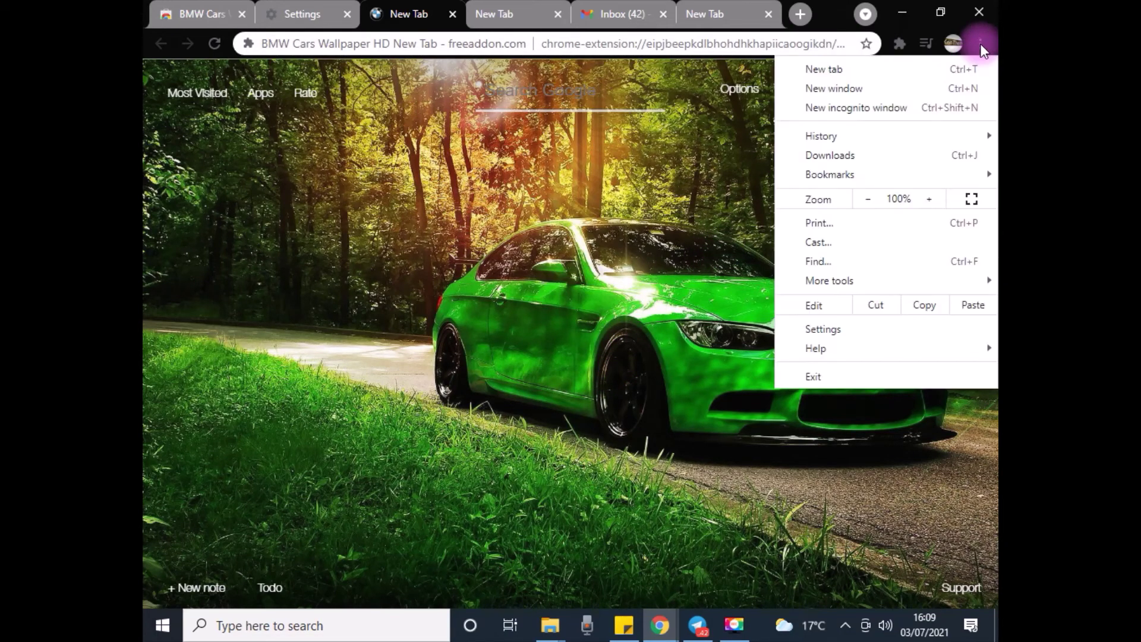
{"action": "left_click", "coordinate": [834, 331]}
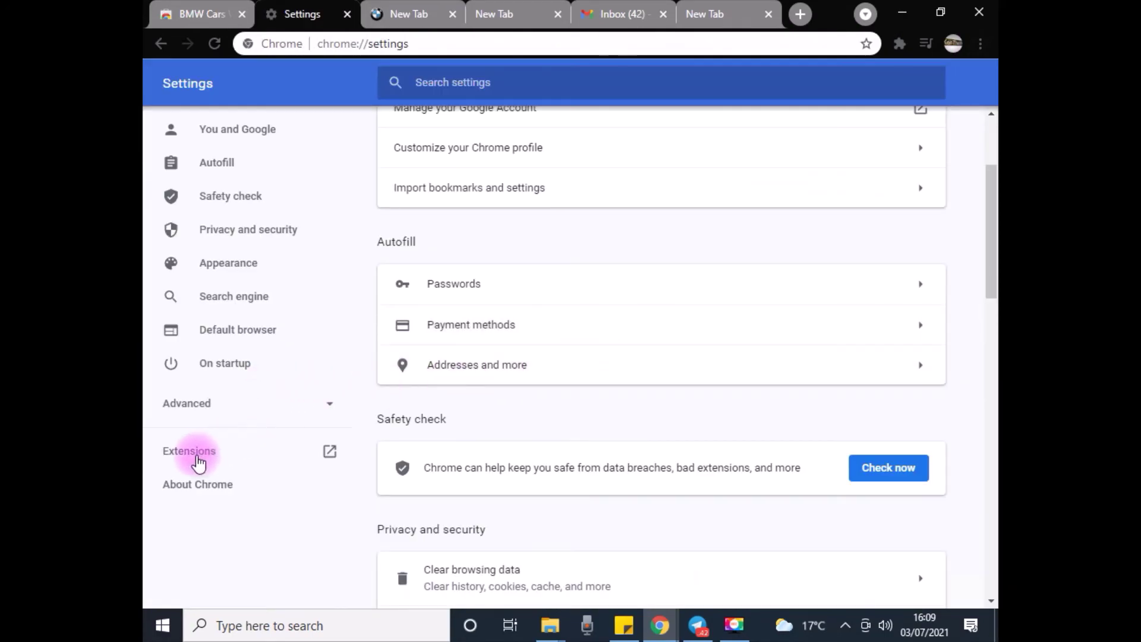
{"action": "left_click", "coordinate": [197, 457]}
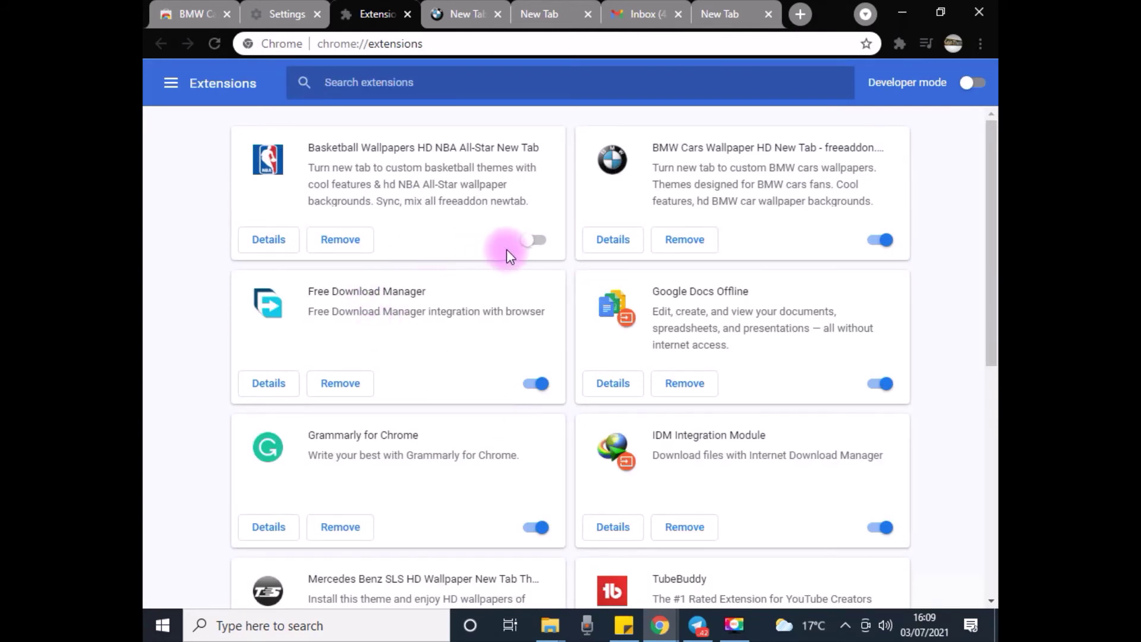
Step: Look through the installed extensions, disable BMW Cars Wallpaper HD New Tab and enable Basketball Wallpapers HD NBA All-Star New Tab
{"action": "left_click", "coordinate": [534, 242]}
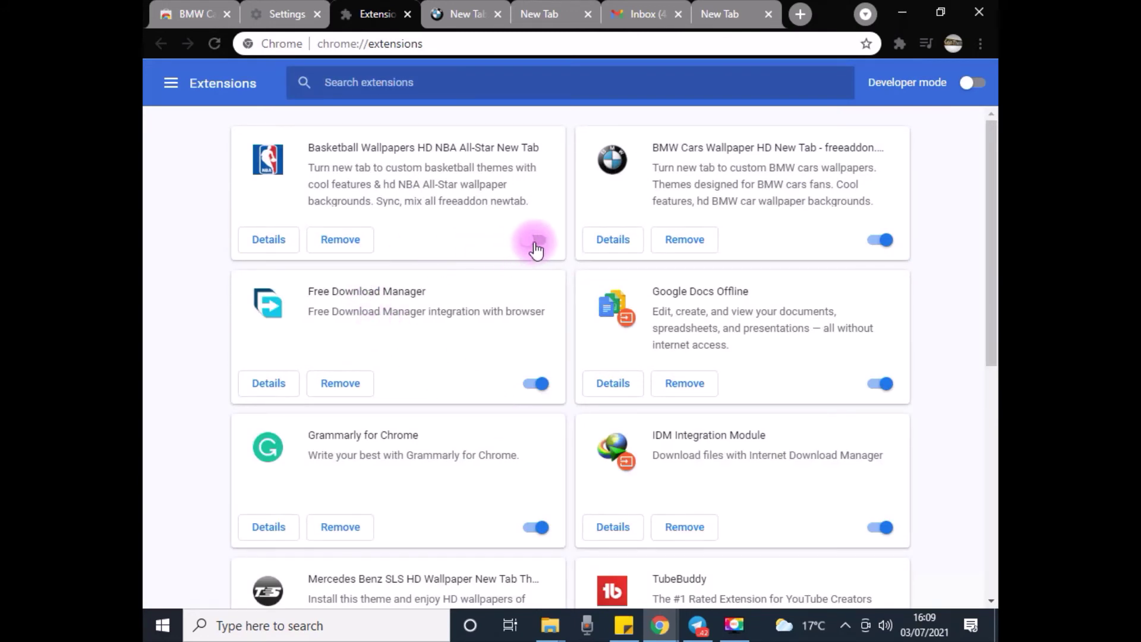
{"action": "scroll", "coordinate": [535, 243], "scroll_direction": "down", "scroll_amount": 2}
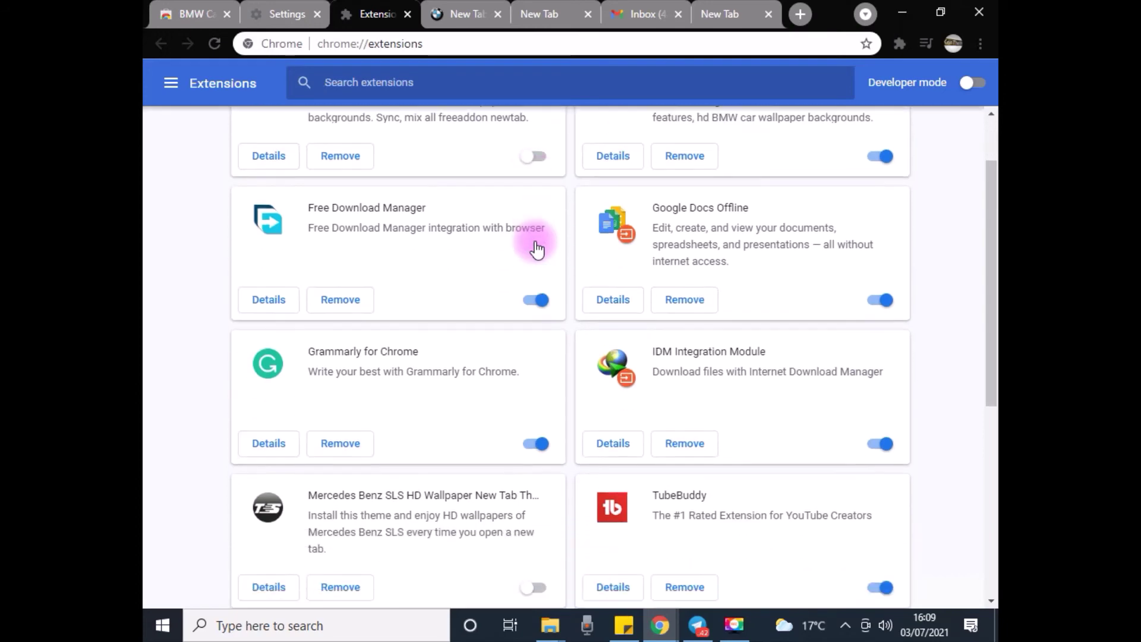
{"action": "scroll", "coordinate": [537, 248], "scroll_direction": "down", "scroll_amount": 2}
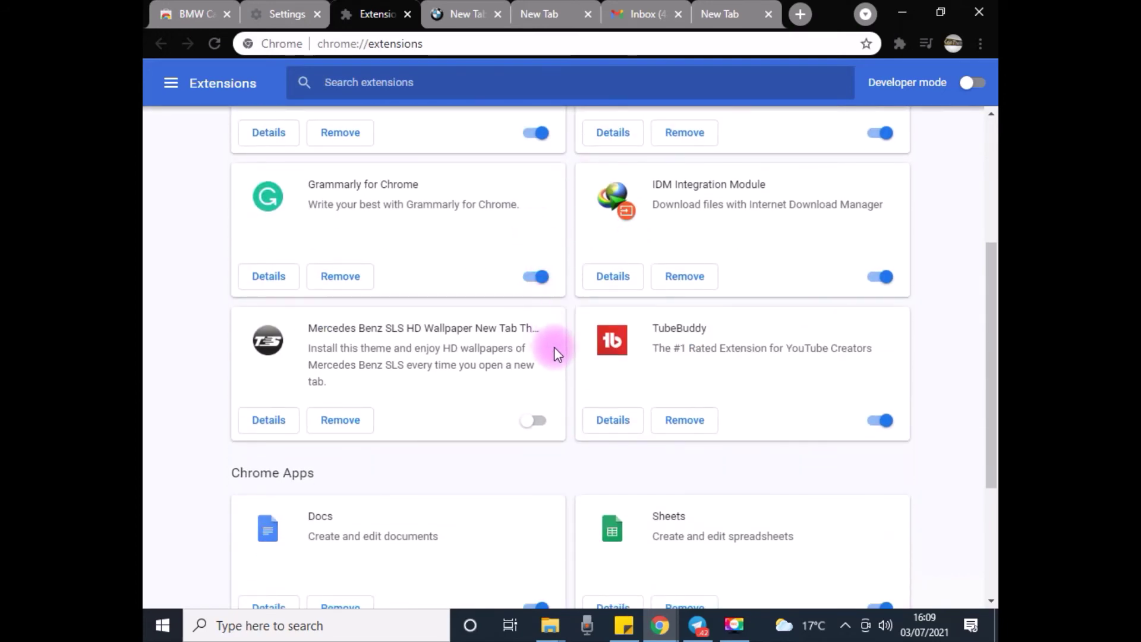
{"action": "scroll", "coordinate": [554, 347], "scroll_direction": "down", "scroll_amount": 3}
{"action": "scroll", "coordinate": [481, 347], "scroll_direction": "up", "scroll_amount": 7}
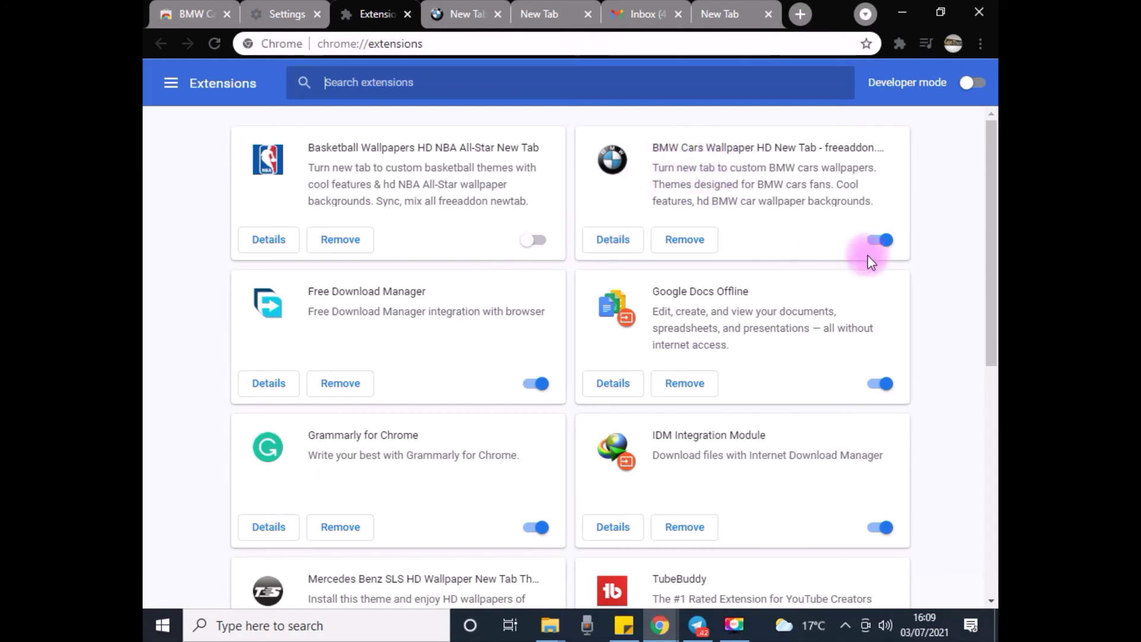
{"action": "left_click", "coordinate": [882, 241]}
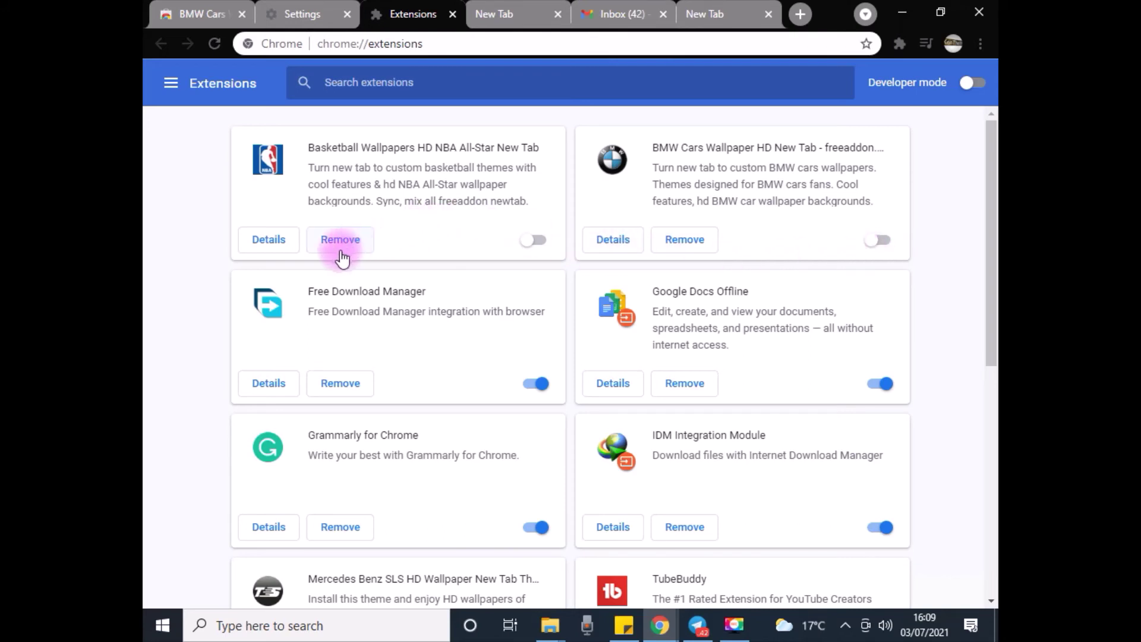
{"action": "left_click", "coordinate": [539, 242]}
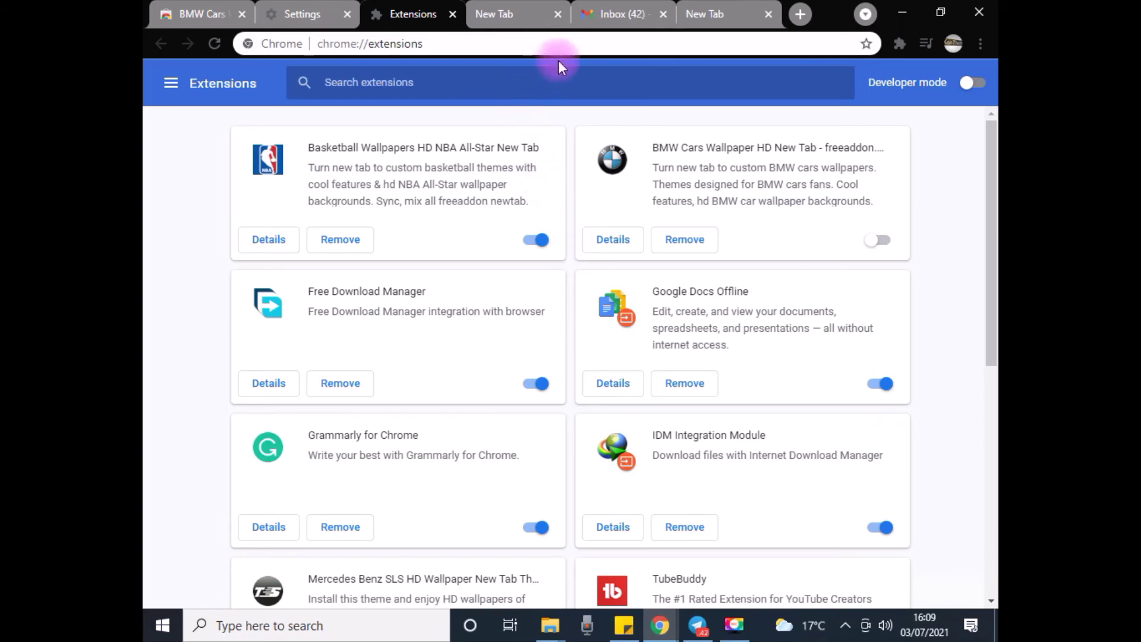
Step: Reload the new tab page opened after the Gmail inbox, and close both that tab and the inbox tab
{"action": "left_click", "coordinate": [716, 9]}
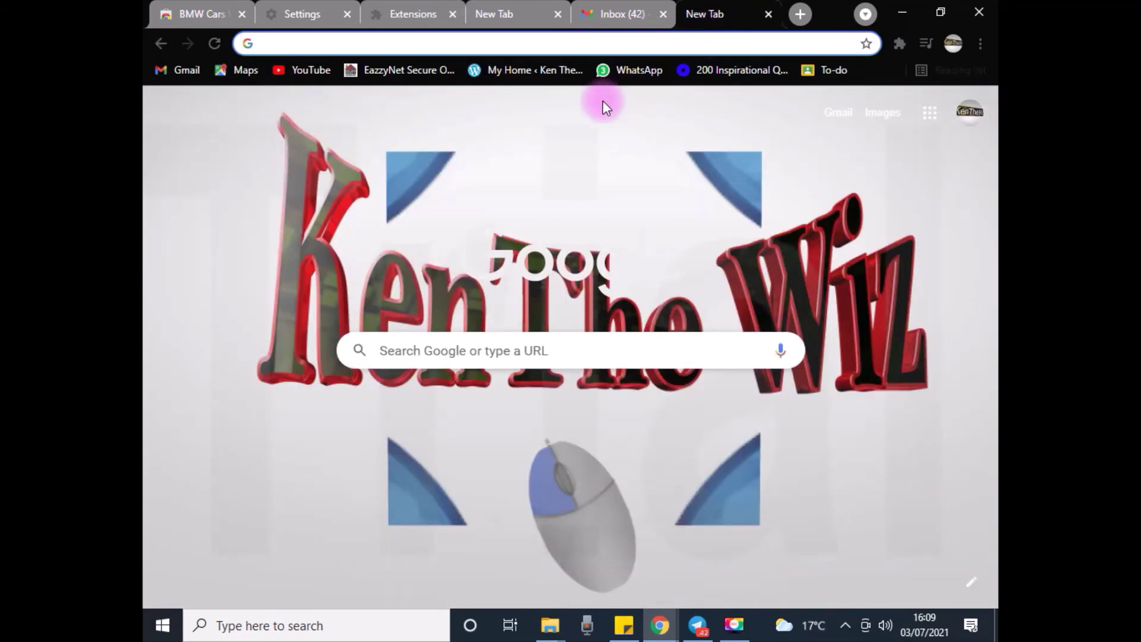
{"action": "left_click", "coordinate": [210, 41]}
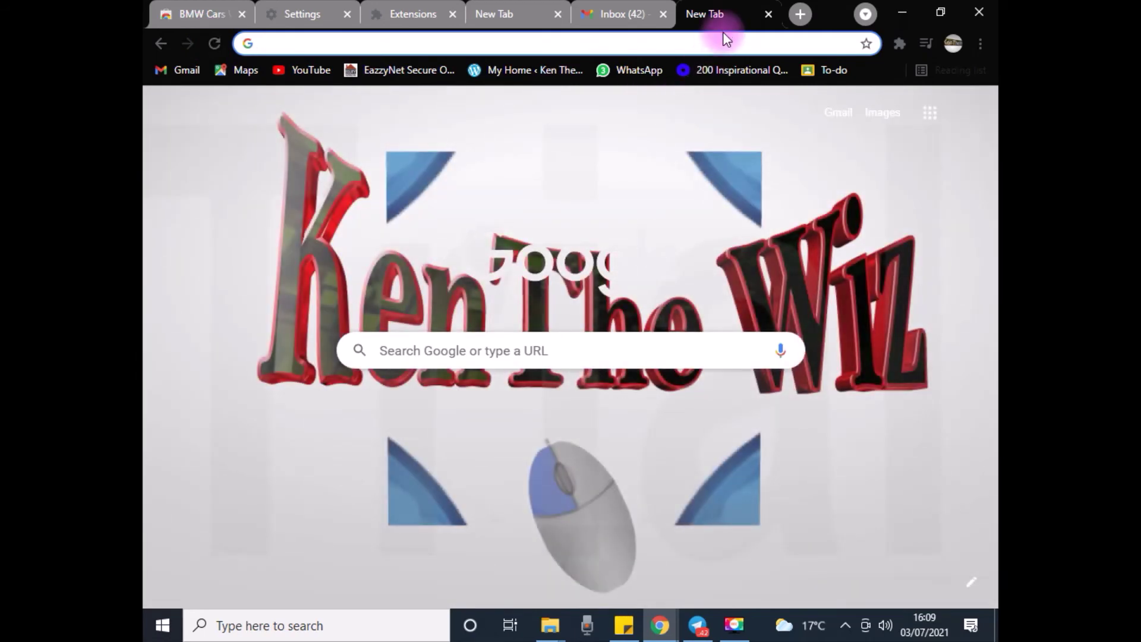
{"action": "left_click", "coordinate": [768, 14]}
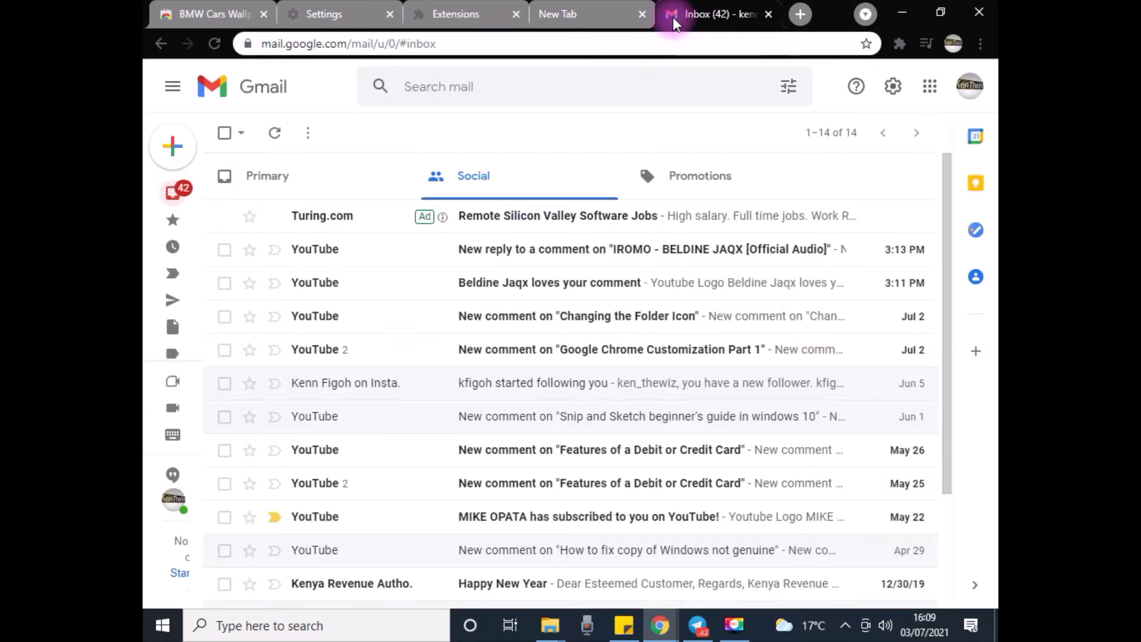
{"action": "left_click", "coordinate": [768, 14]}
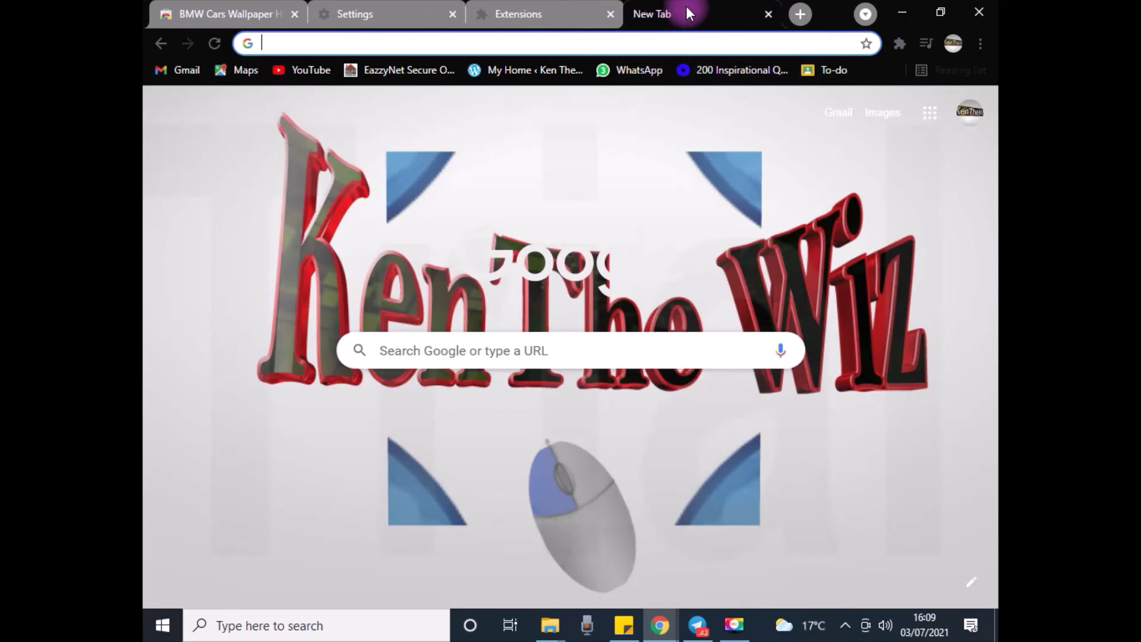
Step: Open a new tab and set its background to the basketball legends "Best Shooting Guards" image
{"action": "left_click", "coordinate": [802, 13]}
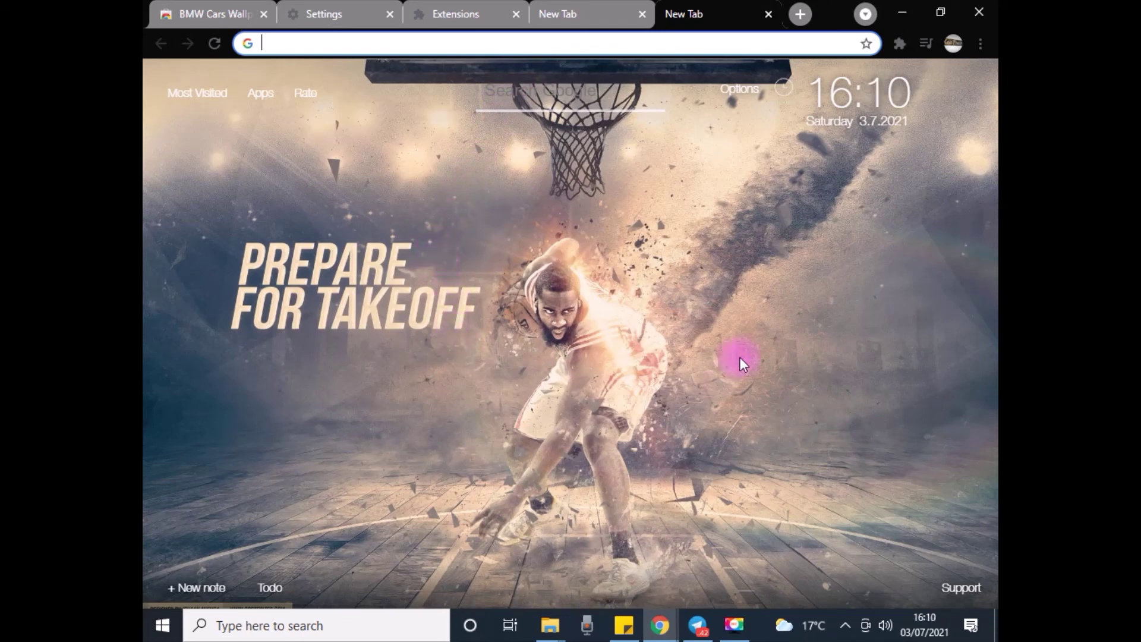
{"action": "left_click", "coordinate": [743, 90]}
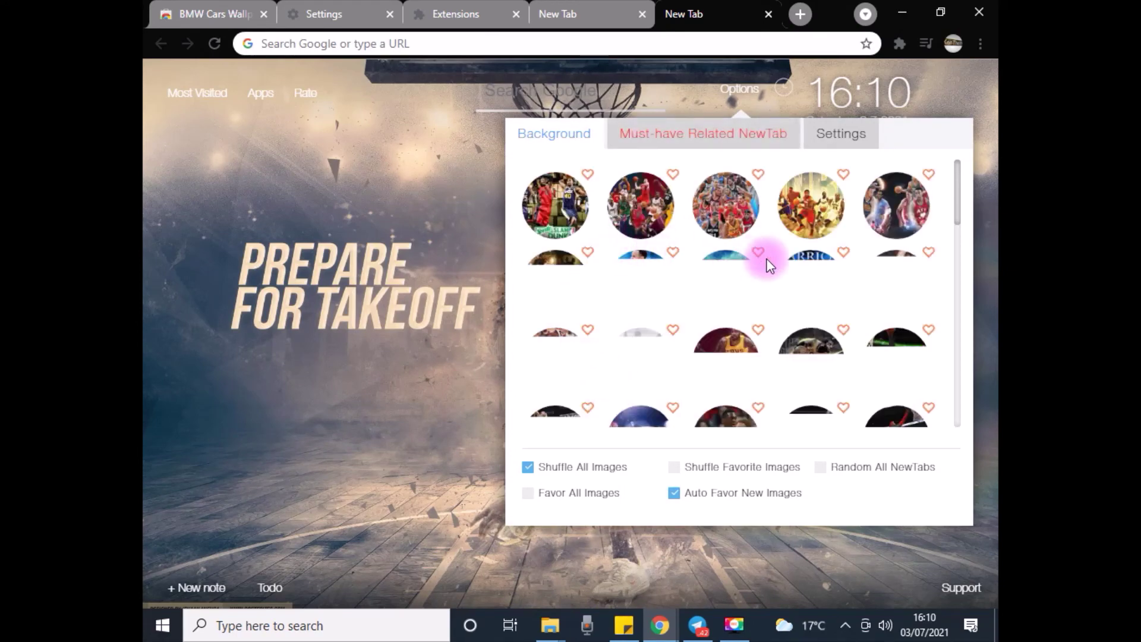
{"action": "scroll", "coordinate": [811, 327], "scroll_direction": "down", "scroll_amount": 1}
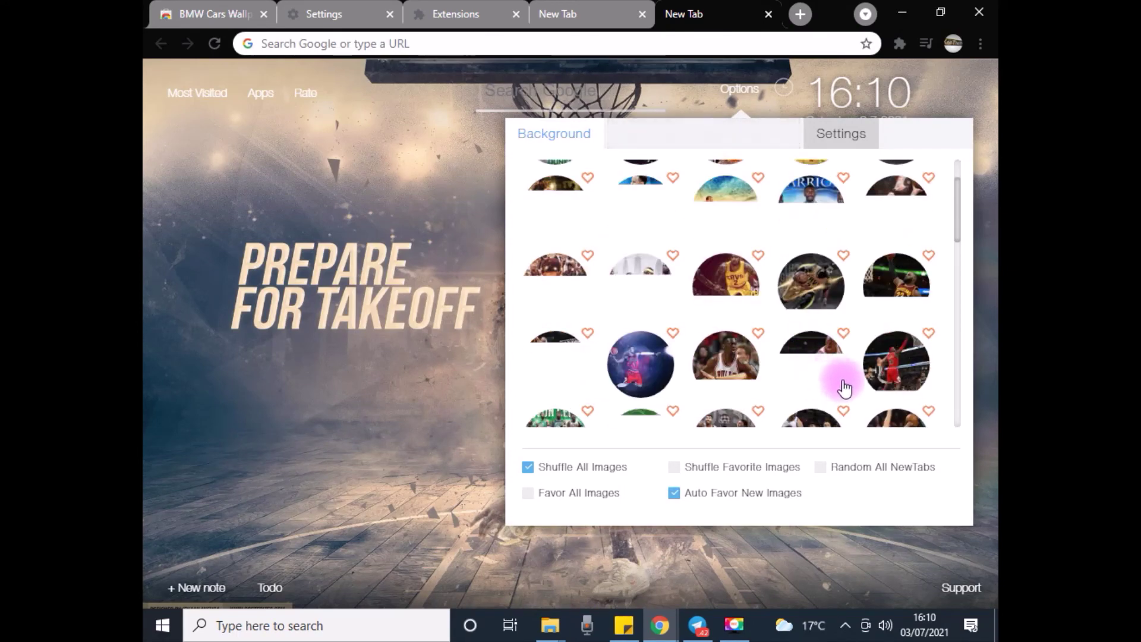
{"action": "scroll", "coordinate": [844, 388], "scroll_direction": "down", "scroll_amount": 5}
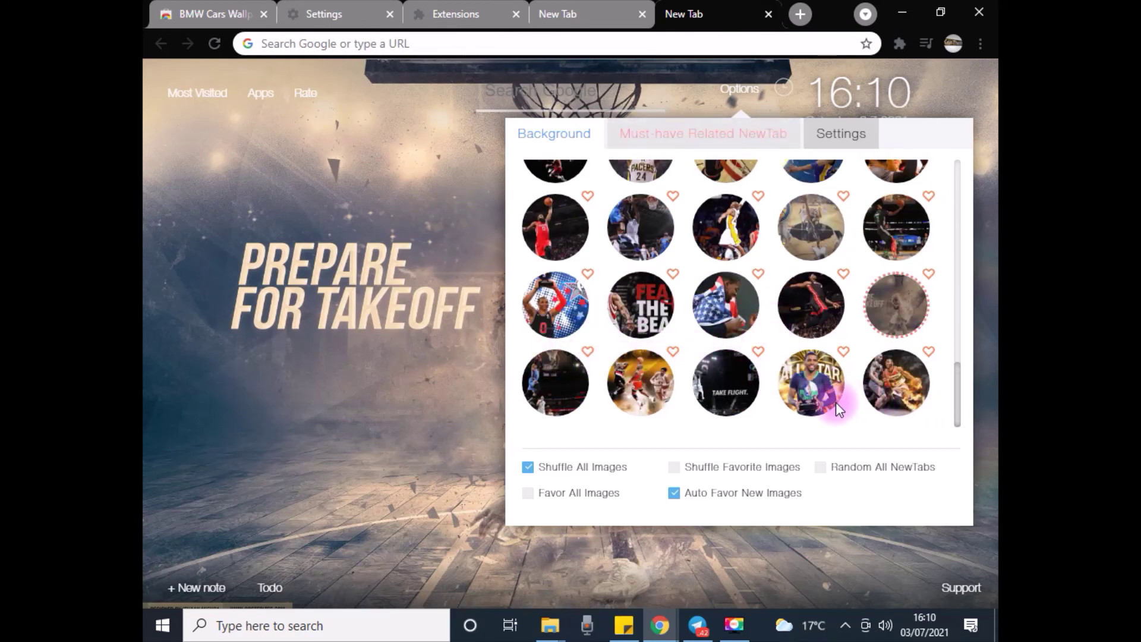
{"action": "left_click", "coordinate": [656, 395]}
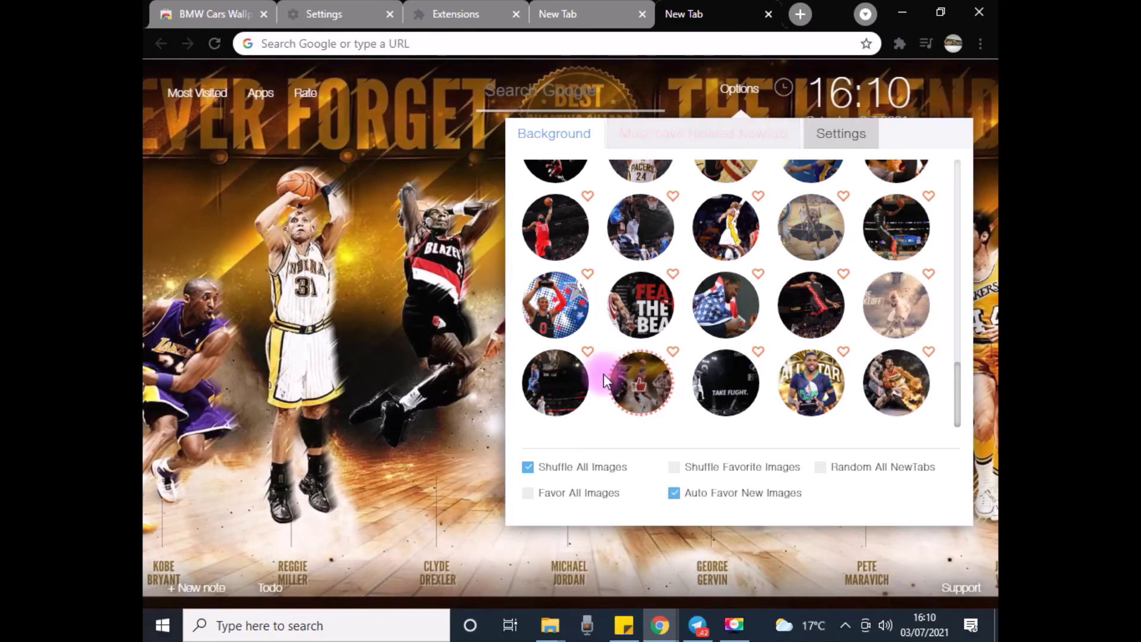
{"action": "left_click", "coordinate": [423, 315]}
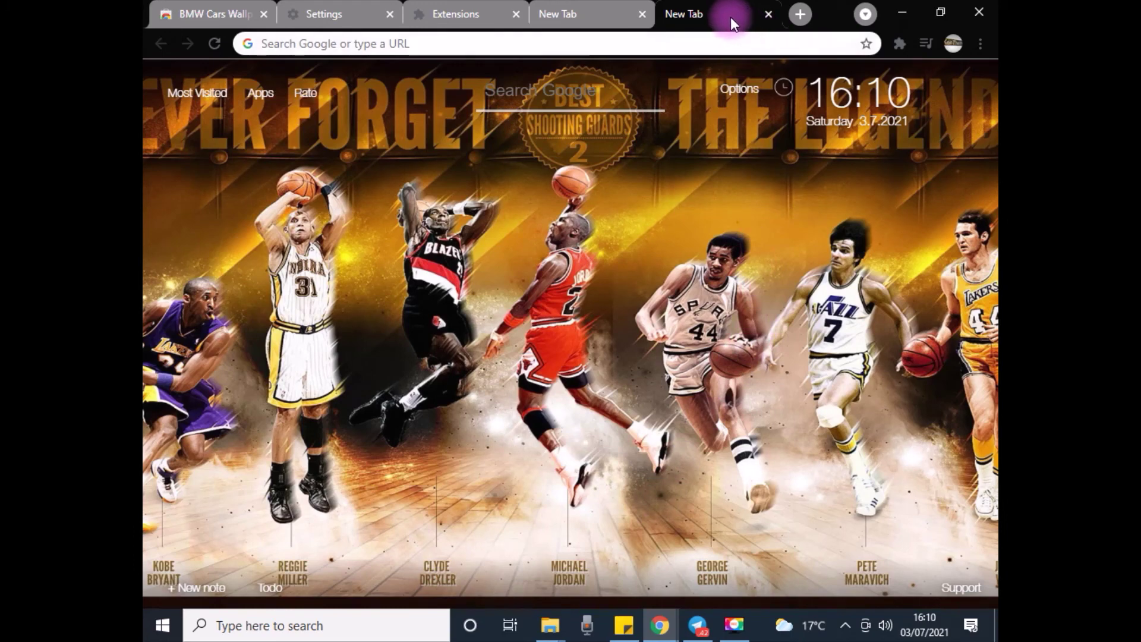
Step: Open another new tab to see a different basketball wallpaper, and close the Settings, Extensions and default Google new tab pages
{"action": "left_click", "coordinate": [800, 14]}
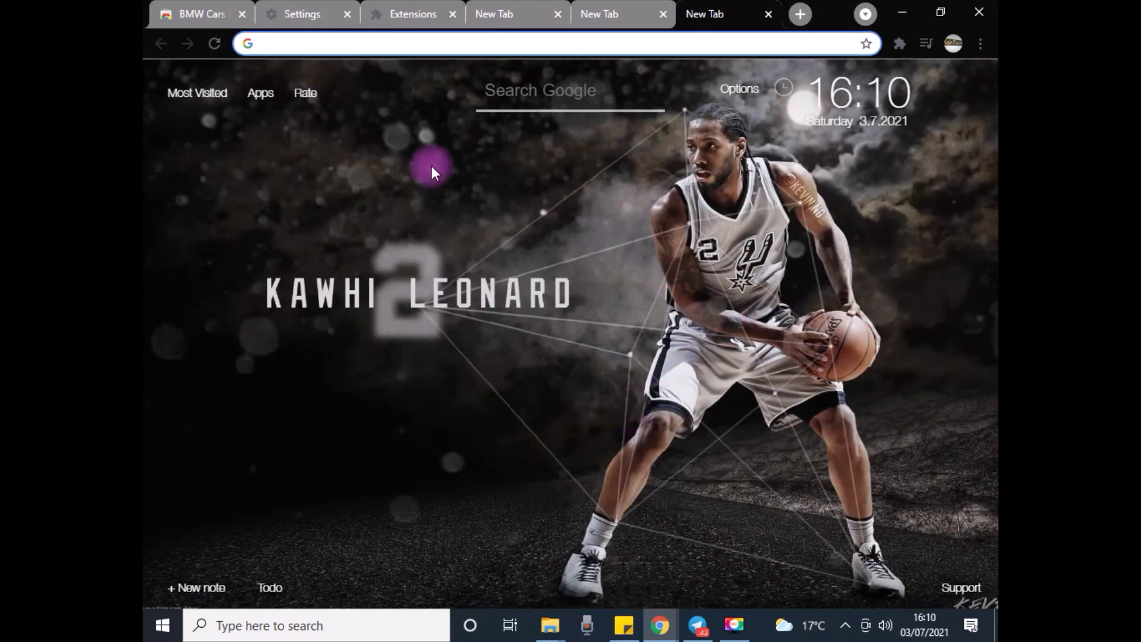
{"action": "left_click", "coordinate": [331, 19]}
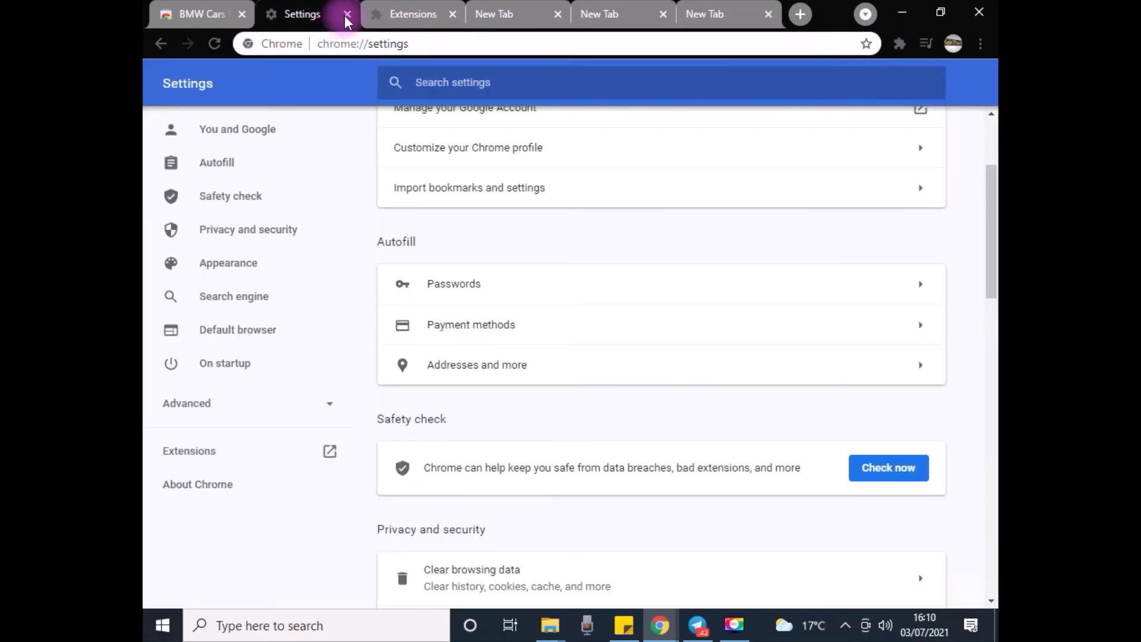
{"action": "left_click", "coordinate": [347, 15]}
{"action": "left_click", "coordinate": [347, 14]}
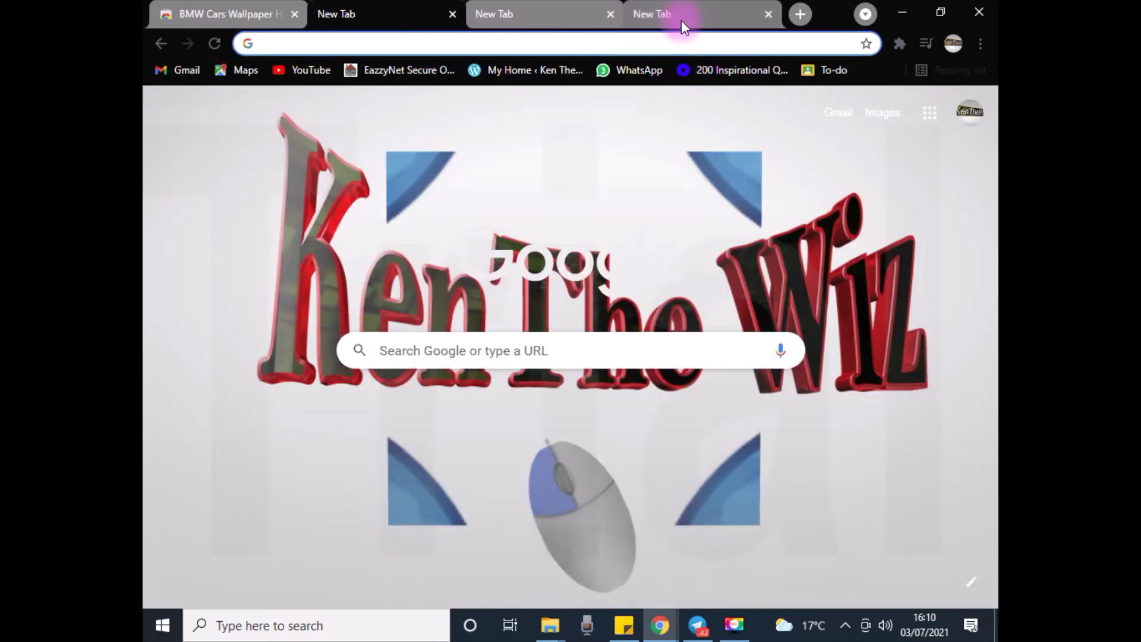
{"action": "left_click", "coordinate": [452, 15]}
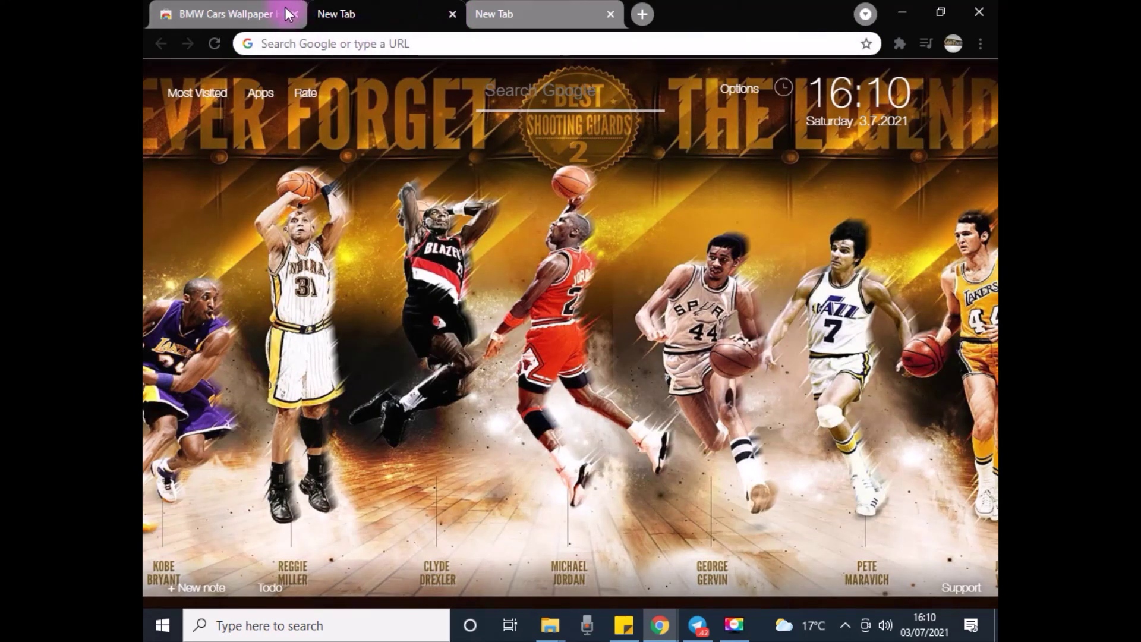